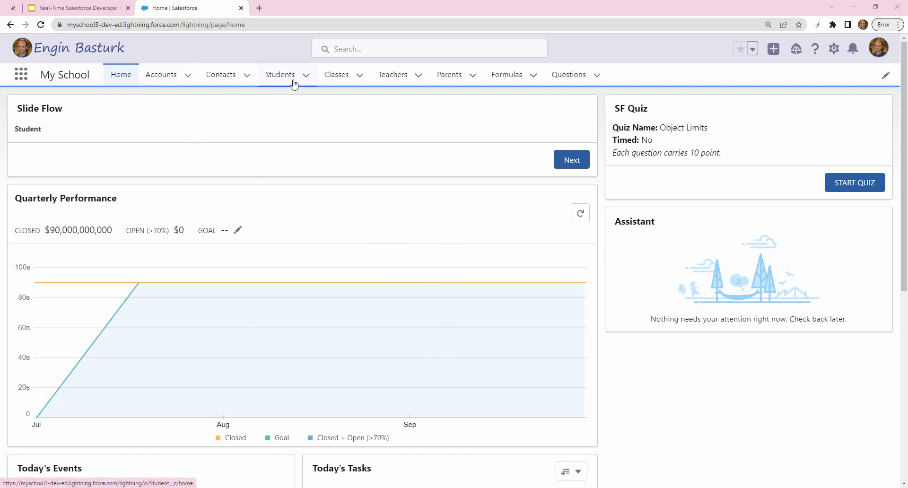
# - Open the All Classes list view, showing 14 class records with capacities and student counts
pyautogui.click(344, 81)
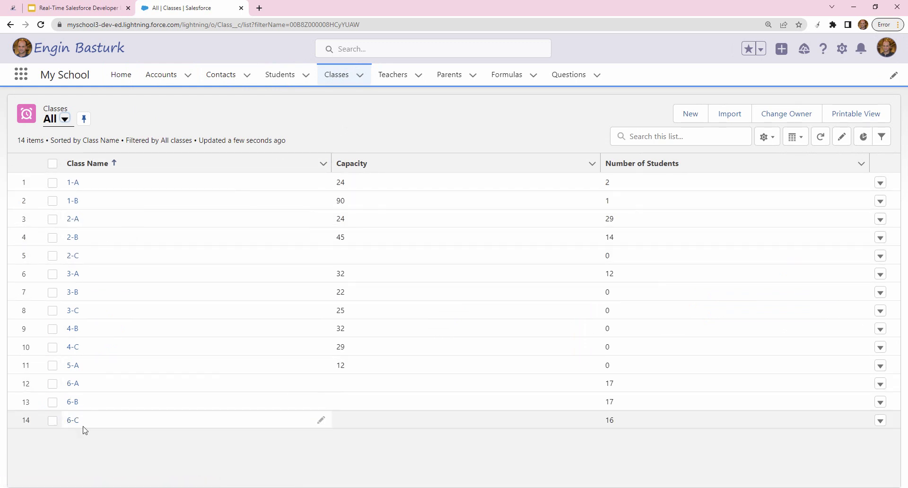
# - Move Owner First Name into the All Classes list's visible fields and save the layout
pyautogui.click(768, 141)
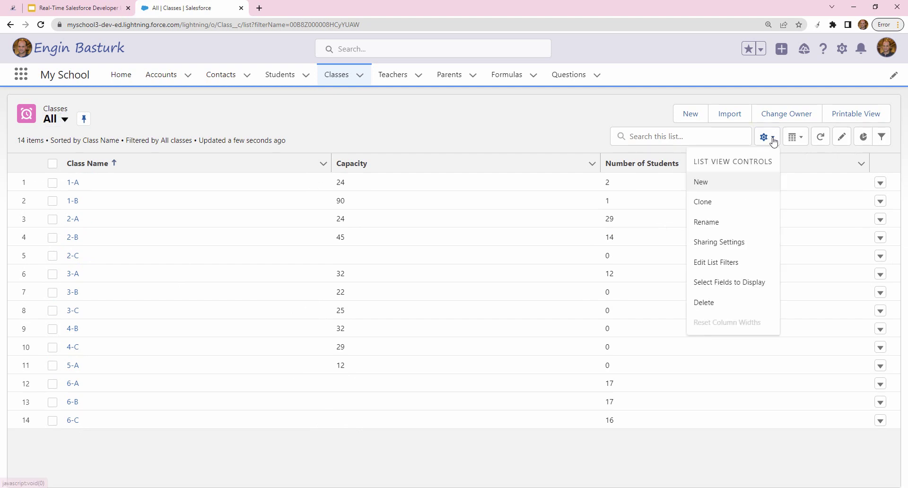
pyautogui.click(729, 282)
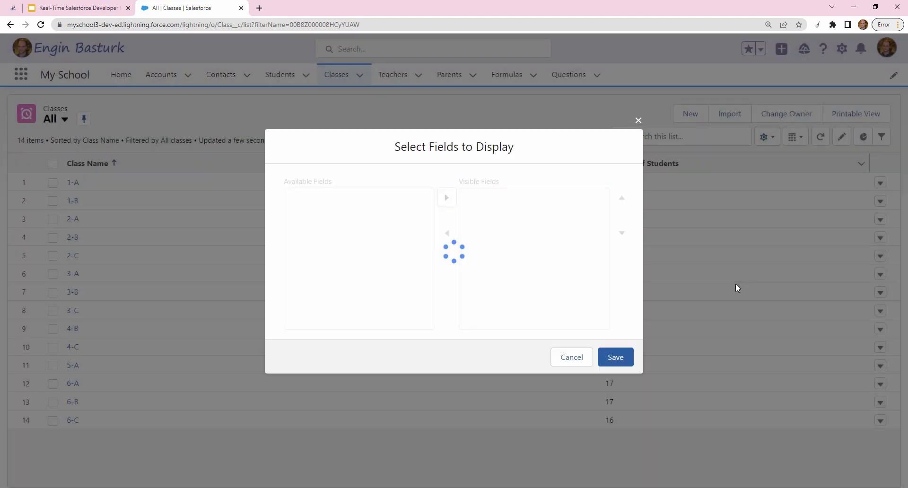
pyautogui.moveTo(431, 219); pyautogui.dragTo(430, 284)
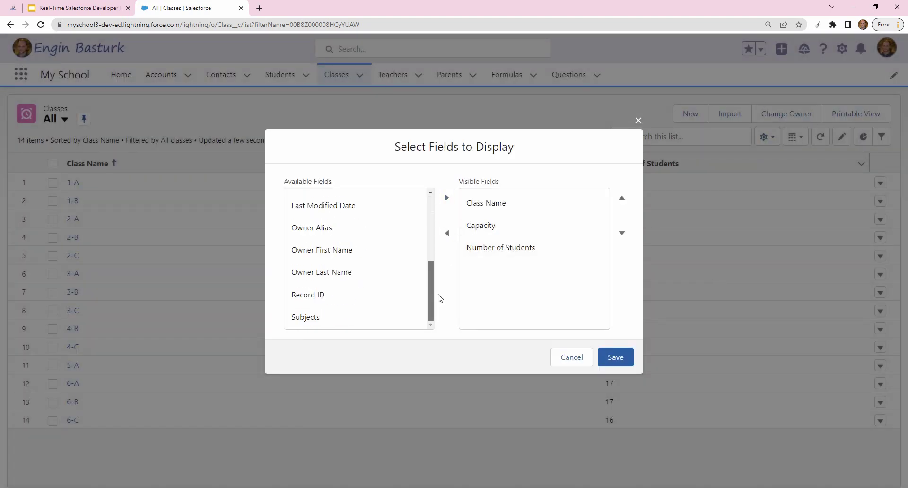
pyautogui.click(331, 253)
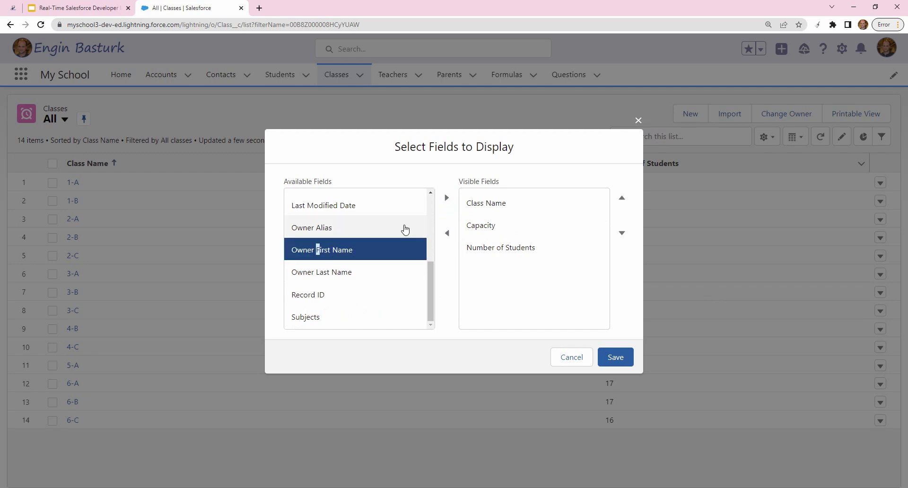
pyautogui.click(447, 197)
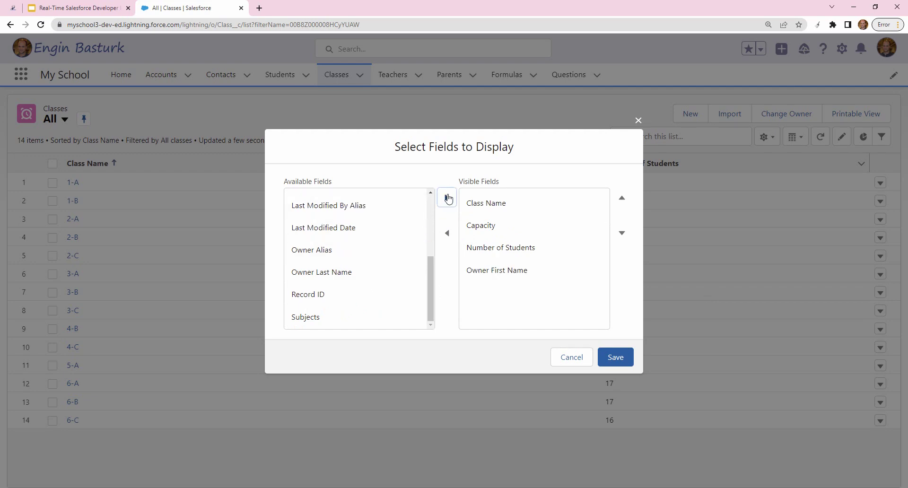
pyautogui.click(615, 357)
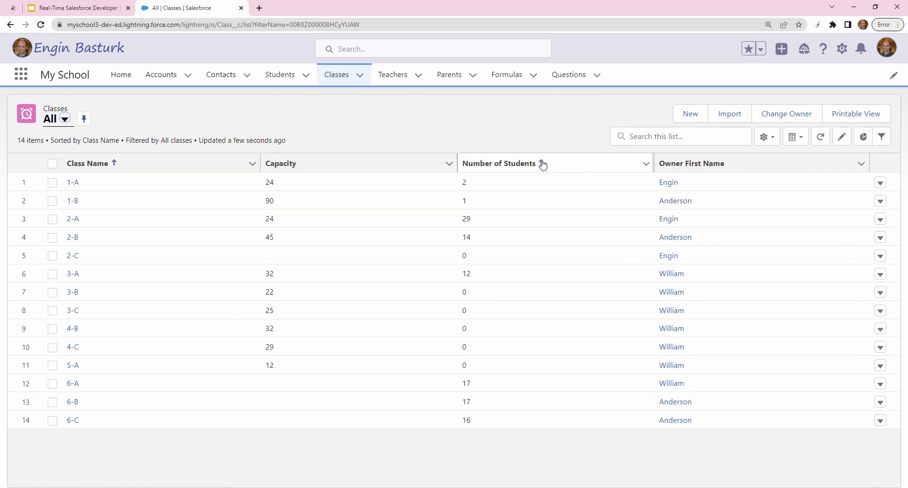
# - Open Setup in a new browser tab and switch to it
pyautogui.click(846, 49)
pyautogui.click(791, 79)
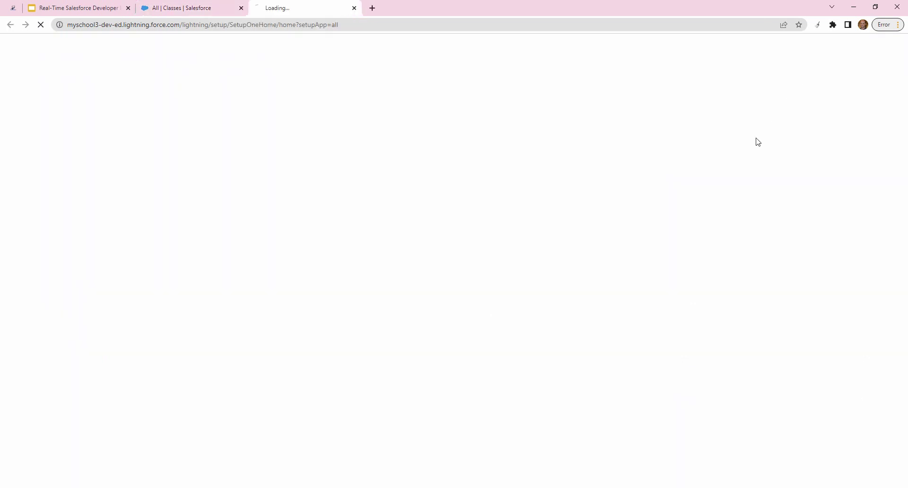
pyautogui.click(193, 7)
pyautogui.click(274, 5)
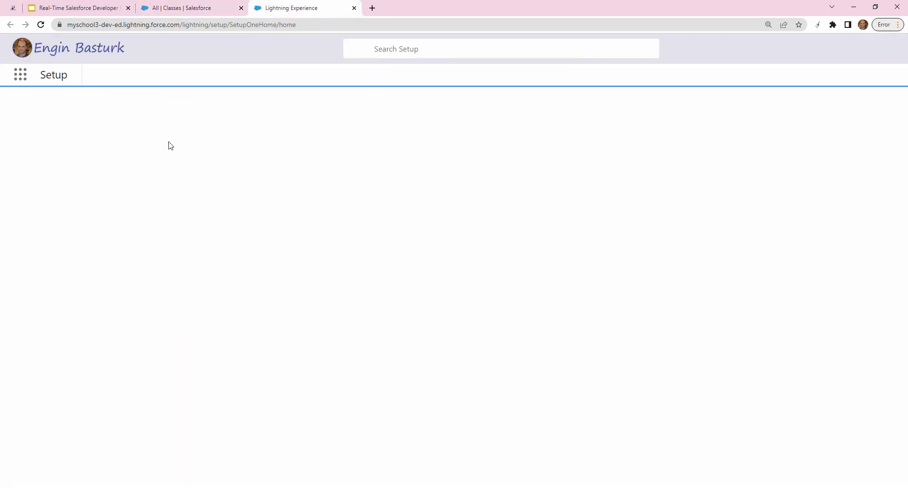
# - Find 'trans' in Quick Find, open Mass Transfer Records, and choose Transfer Classes
pyautogui.click(62, 105)
pyautogui.write('tra')
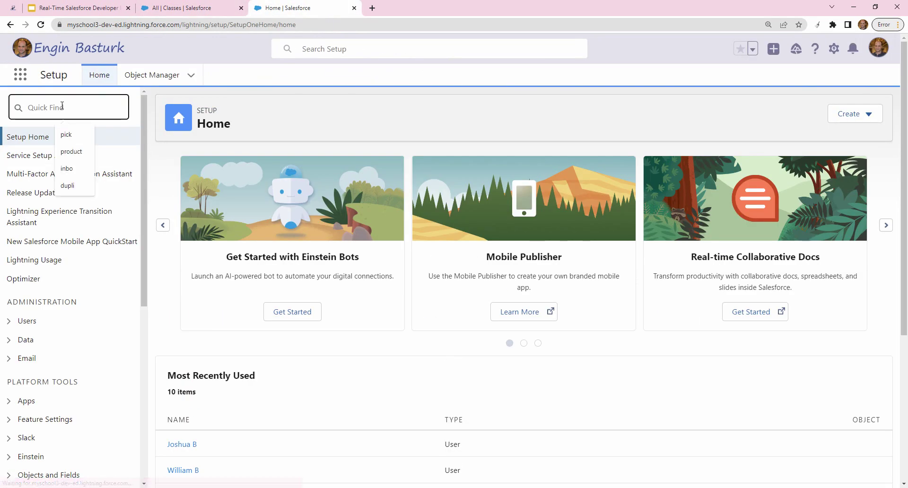
pyautogui.write('ns')
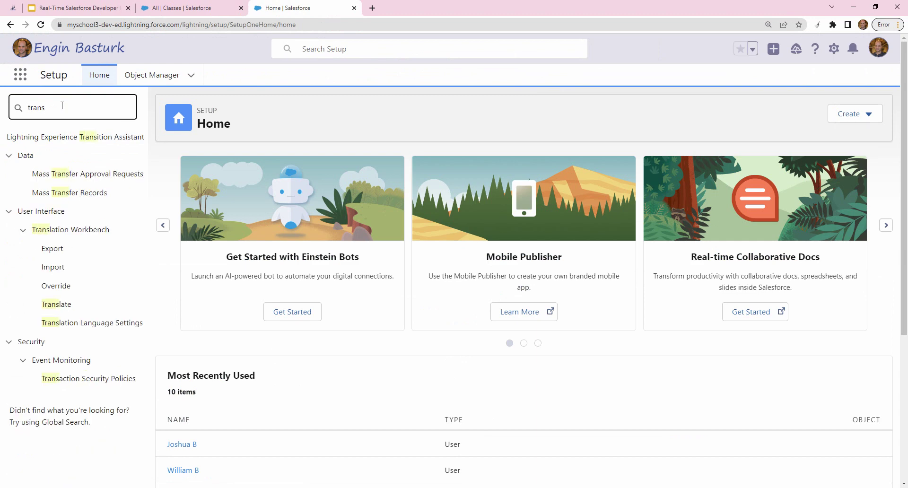
pyautogui.click(75, 197)
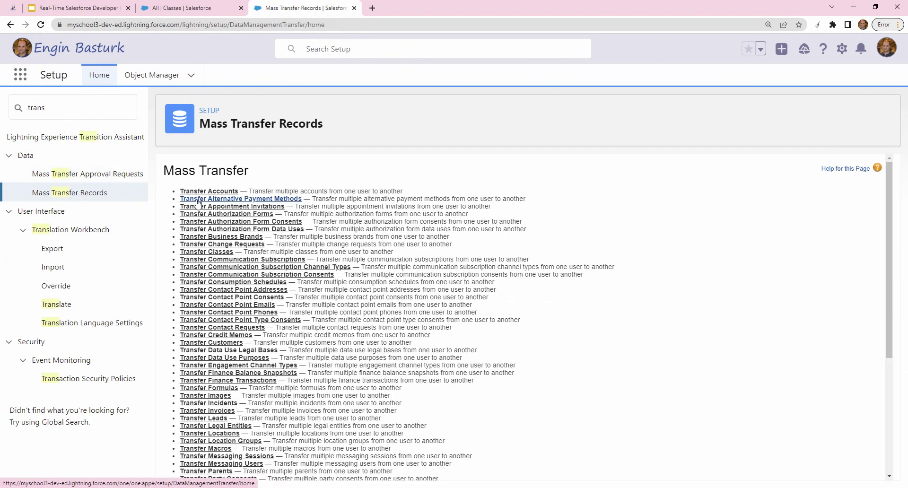
pyautogui.scroll(-1, 354, 282)
pyautogui.scroll(1, 308, 276)
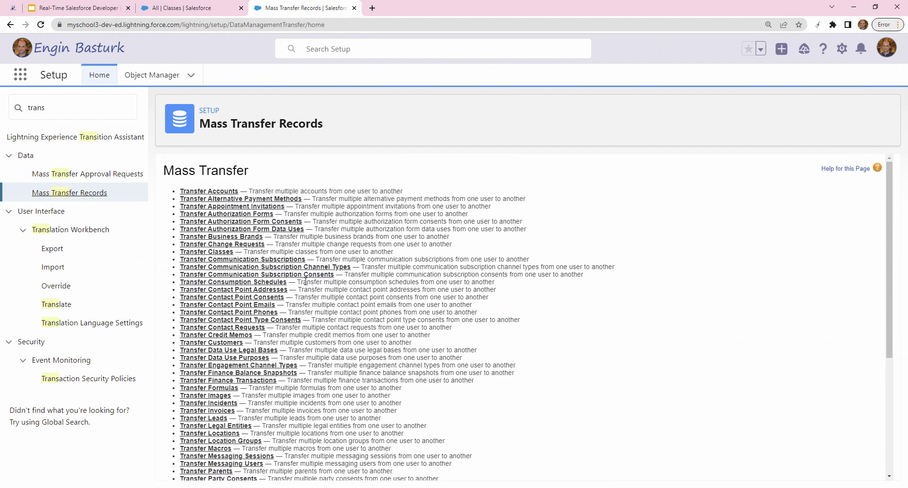
pyautogui.click(217, 255)
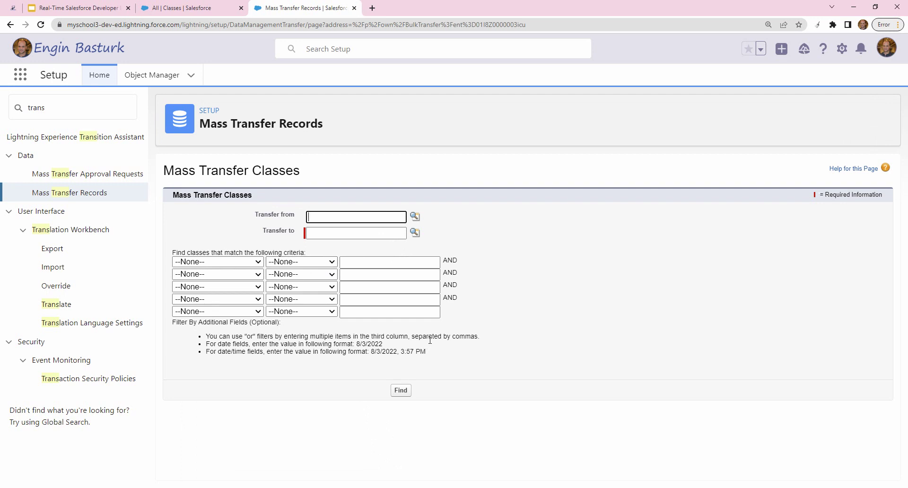
# - Set the Transfer from user to the current owner and the Transfer to user to the new owner
pyautogui.click(309, 234)
pyautogui.click(415, 217)
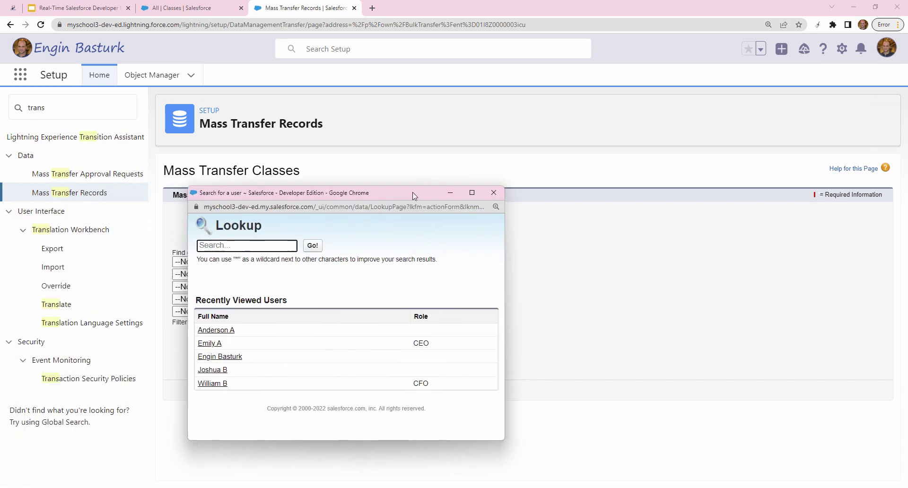
pyautogui.moveTo(385, 197); pyautogui.dragTo(646, 132)
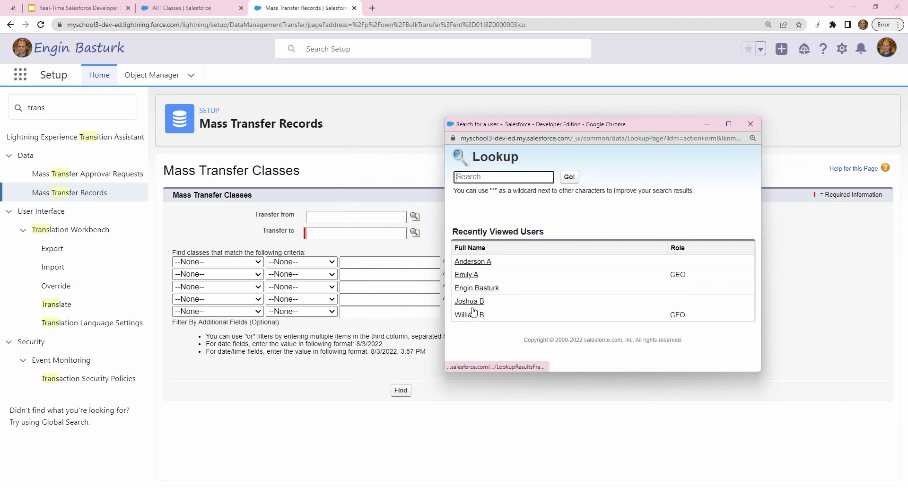
pyautogui.click(477, 289)
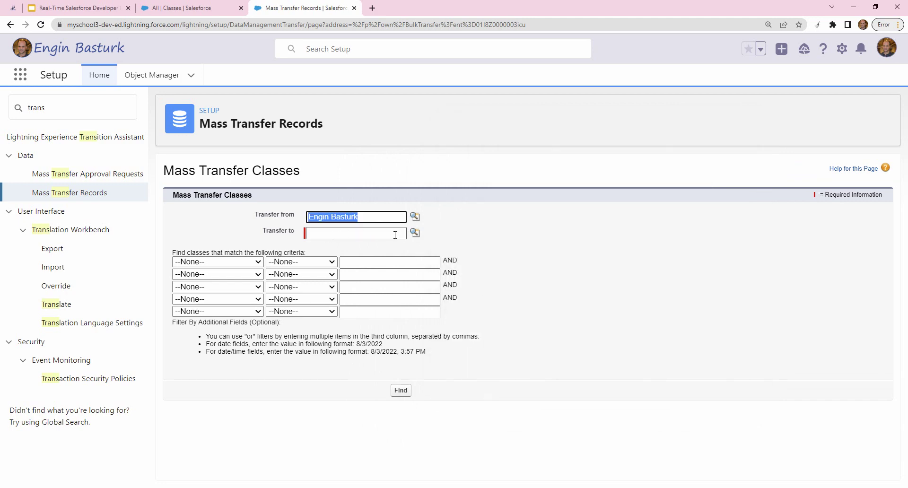
pyautogui.click(415, 232)
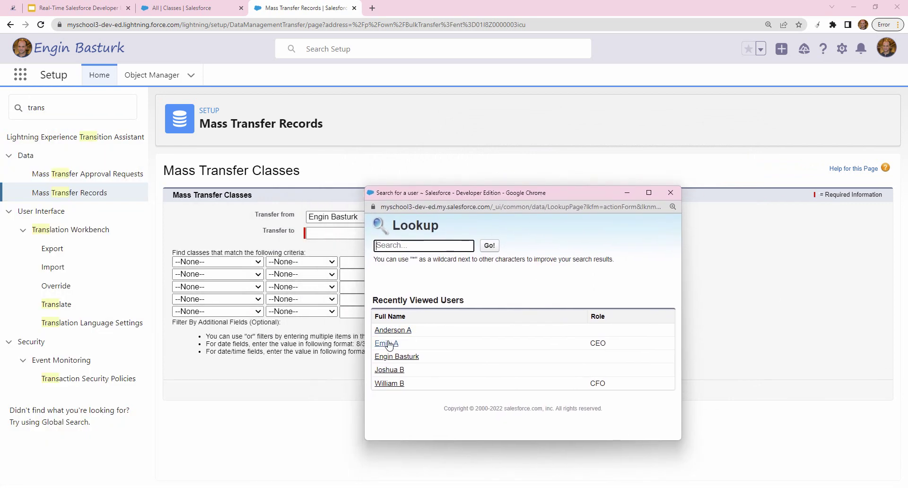
pyautogui.click(397, 346)
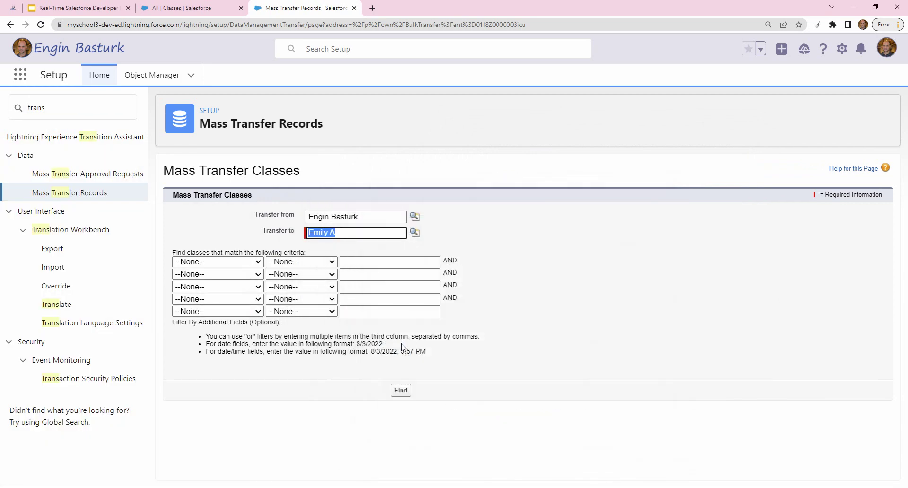
pyautogui.click(549, 322)
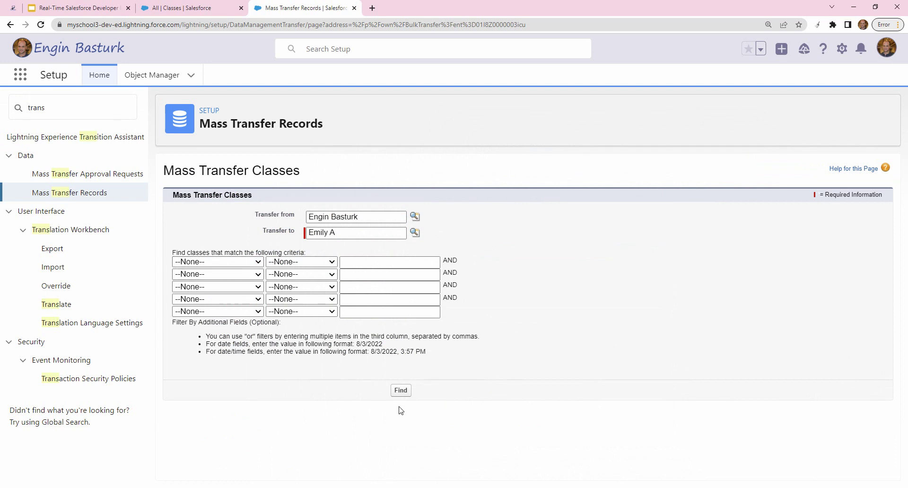
# - Find the source owner's classes and transfer all three (1-A, 2-A, 2-C) to the new owner
pyautogui.click(400, 390)
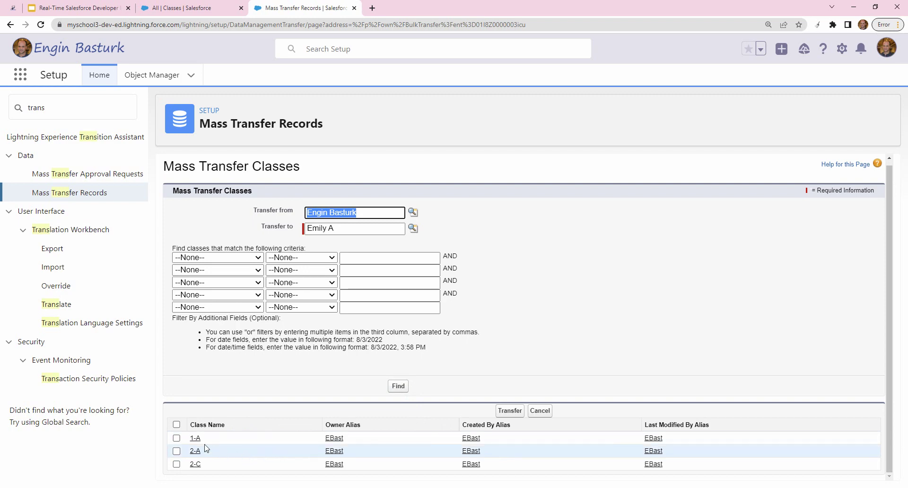
pyautogui.click(176, 425)
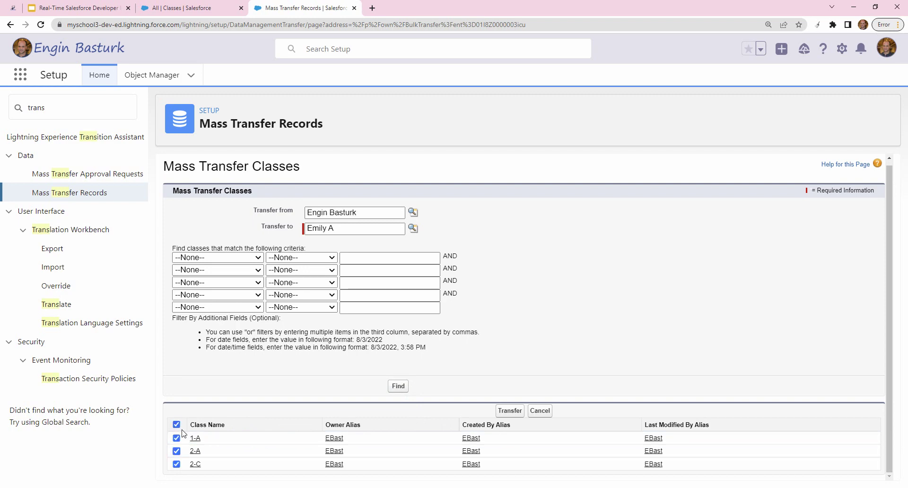
pyautogui.click(510, 411)
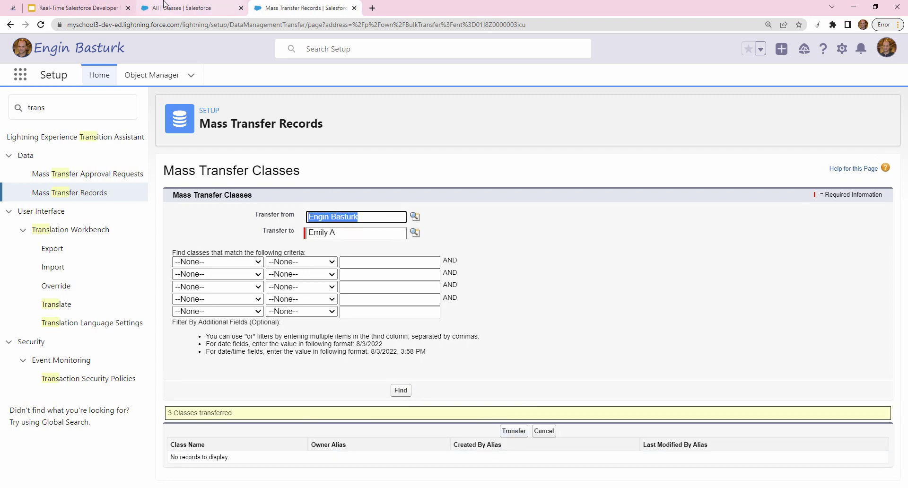
pyautogui.click(175, 9)
# - Reload the Classes list sorted by owner first name and save class 6-A's capacity as 25
pyautogui.click(344, 79)
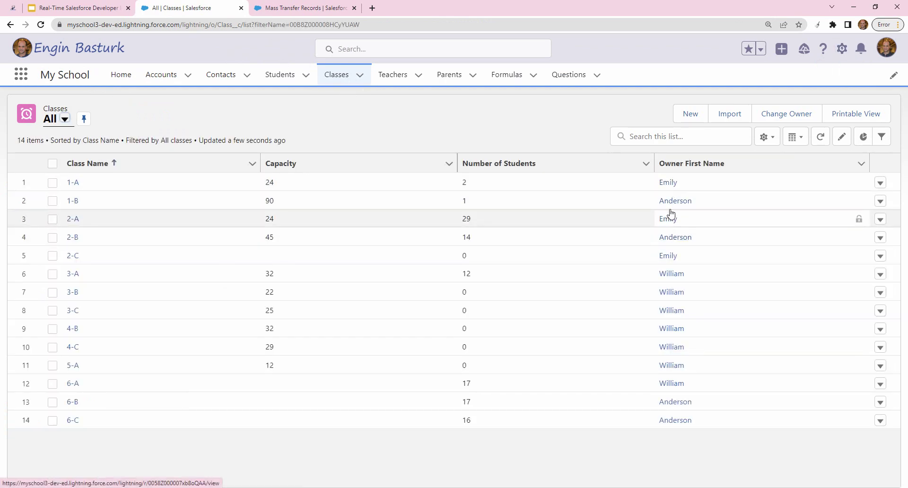
pyautogui.click(690, 163)
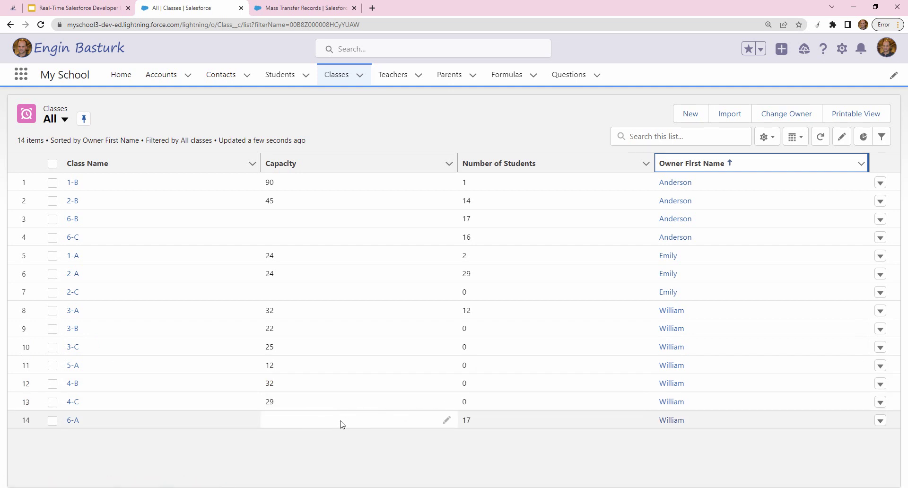
pyautogui.click(447, 421)
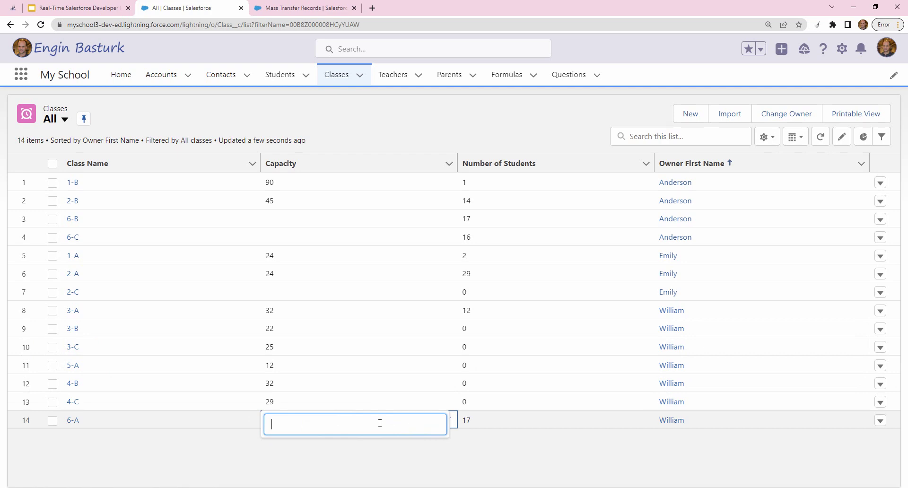
pyautogui.press('Return')
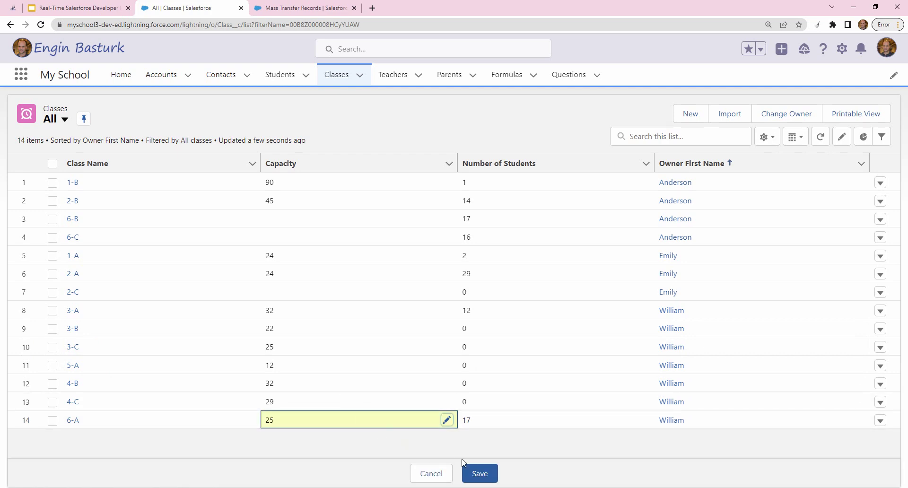
pyautogui.click(472, 473)
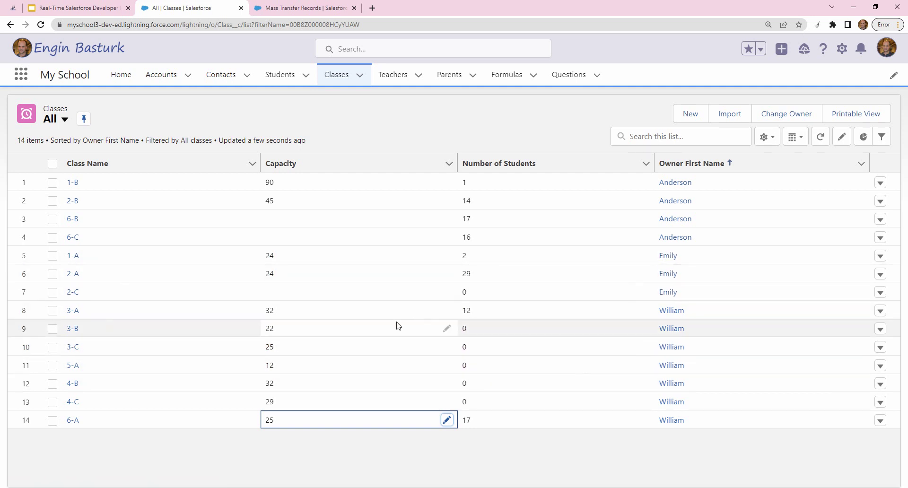
pyautogui.click(277, 8)
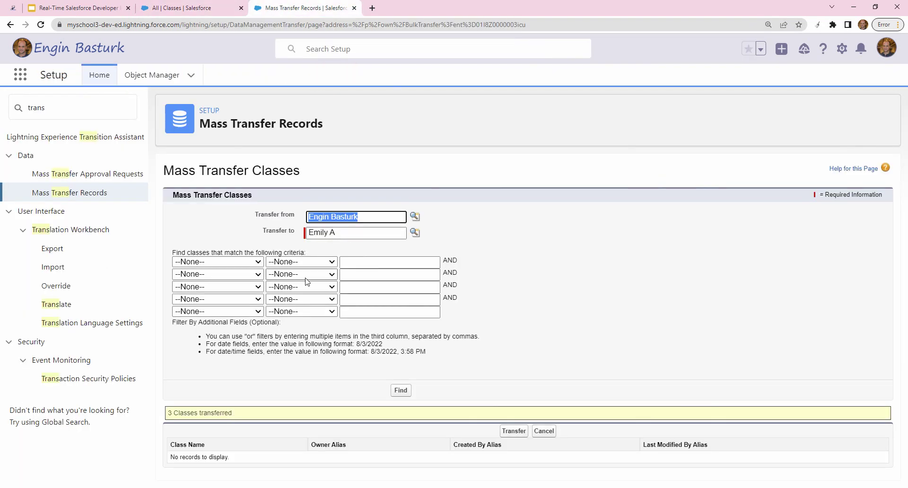
# - Set the transfer criterion to Capacity less or equal 25 and search for matching classes
pyautogui.click(247, 262)
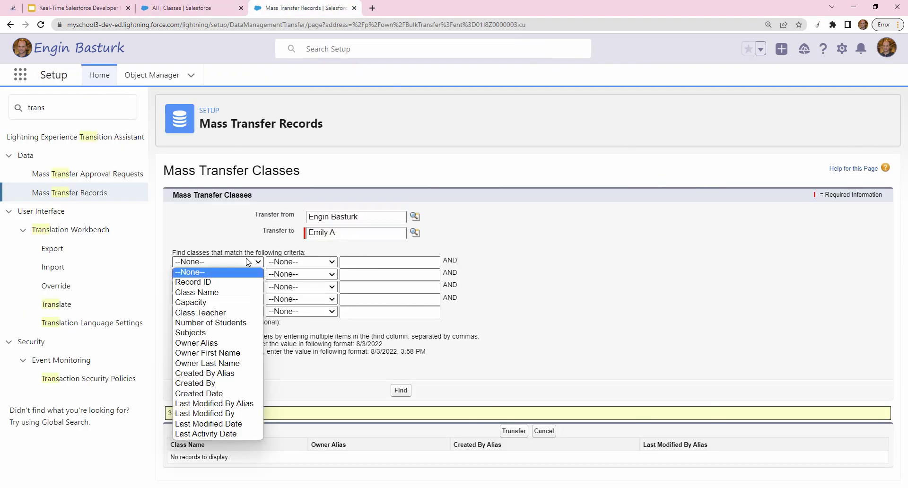
pyautogui.click(198, 302)
pyautogui.click(287, 262)
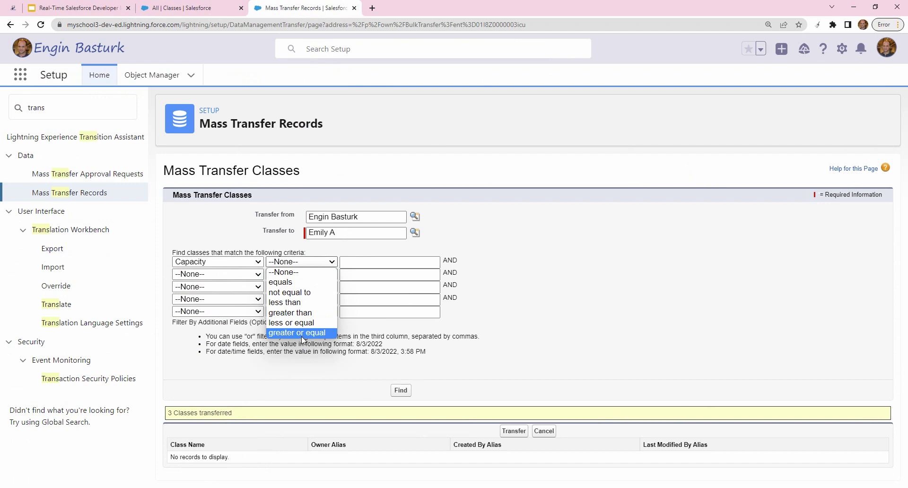
pyautogui.click(301, 322)
pyautogui.click(359, 263)
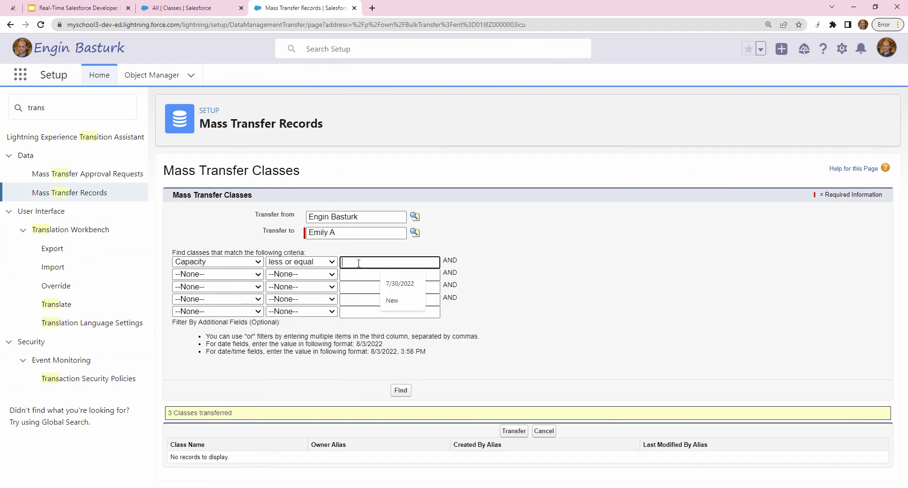
pyautogui.write('25')
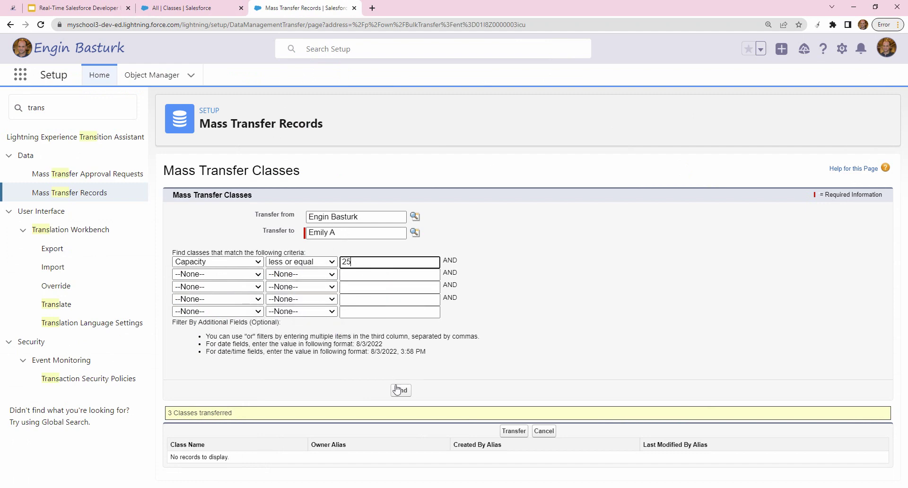
pyautogui.click(399, 391)
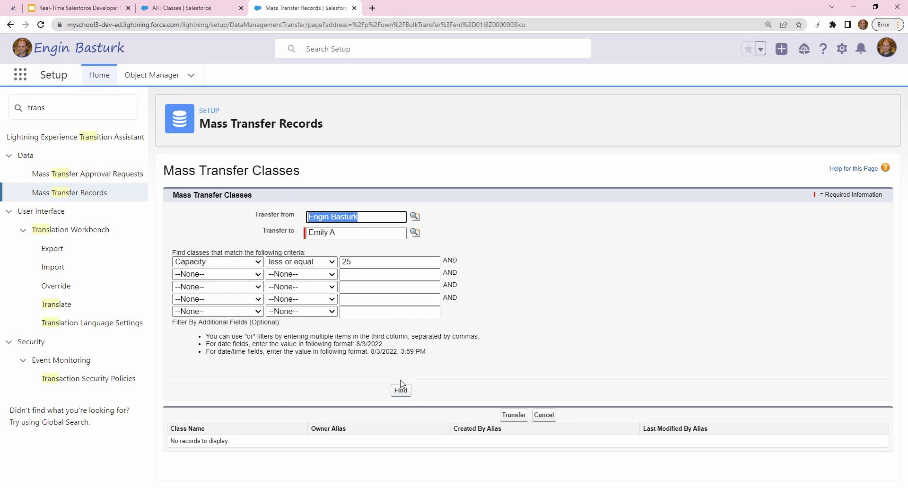
# - Open the Transfer from user lookup and clear its search to list recently viewed users
pyautogui.click(414, 216)
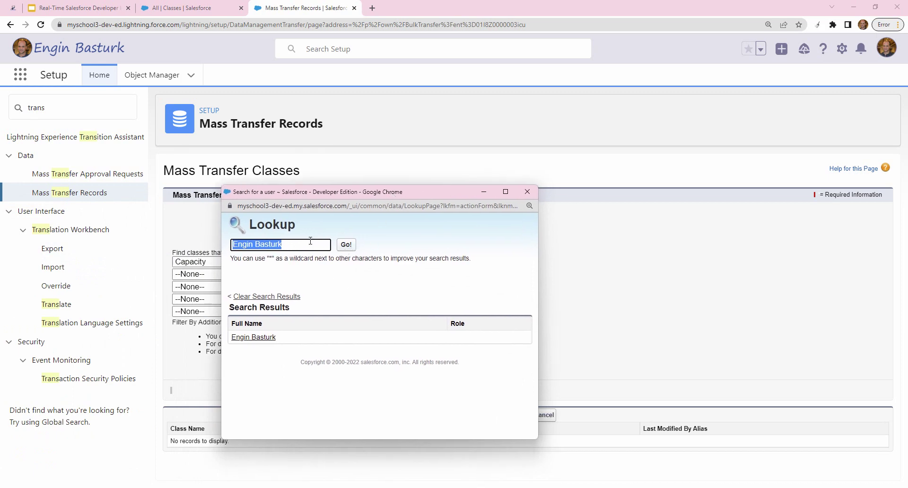
pyautogui.press('BackSpace')
pyautogui.press('Return')
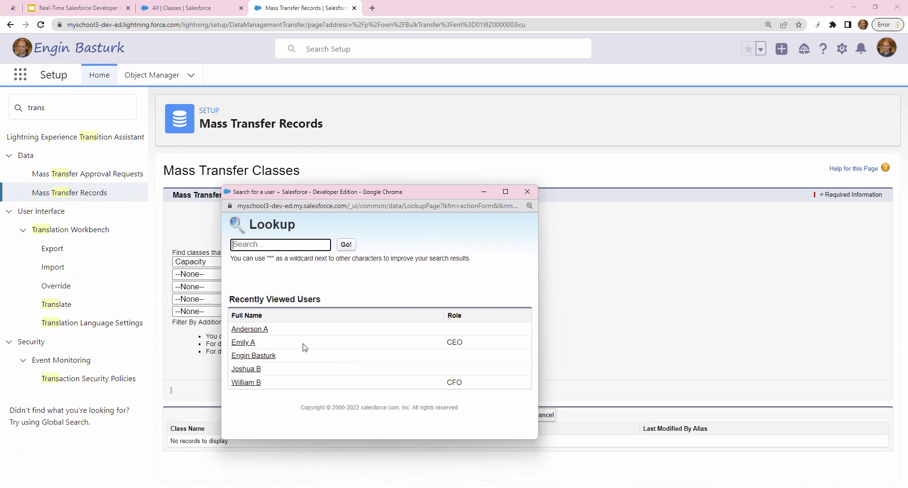
# - Replace the Transfer from owner with the CFO user and find classes 3-B, 3-C, 5-A and 6-A
pyautogui.click(169, 5)
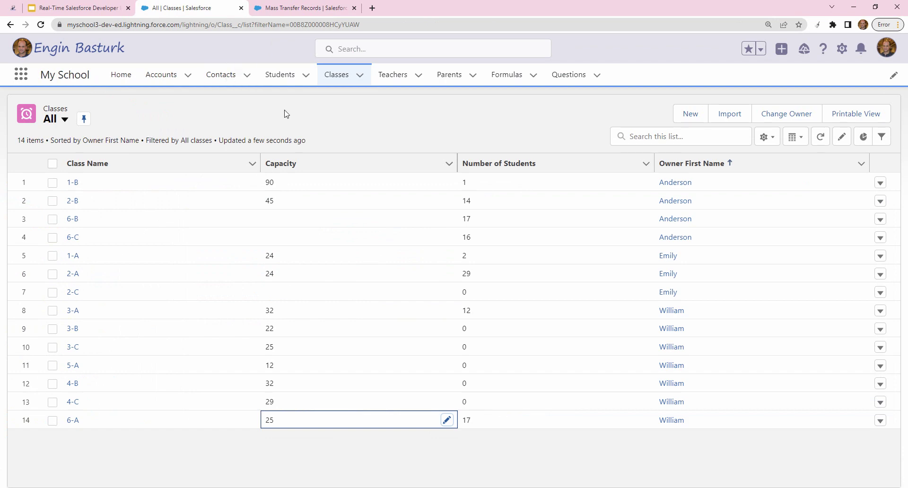
pyautogui.click(311, 3)
pyautogui.tripleClick(377, 218)
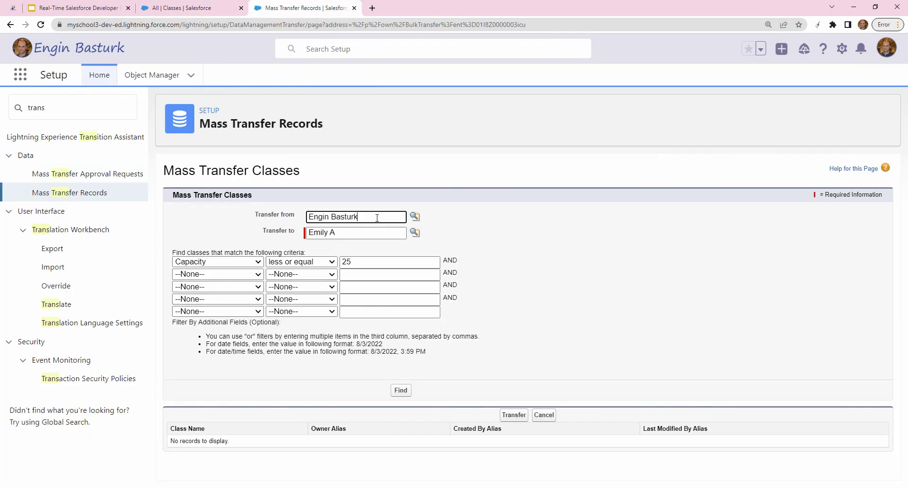
pyautogui.press('BackSpace')
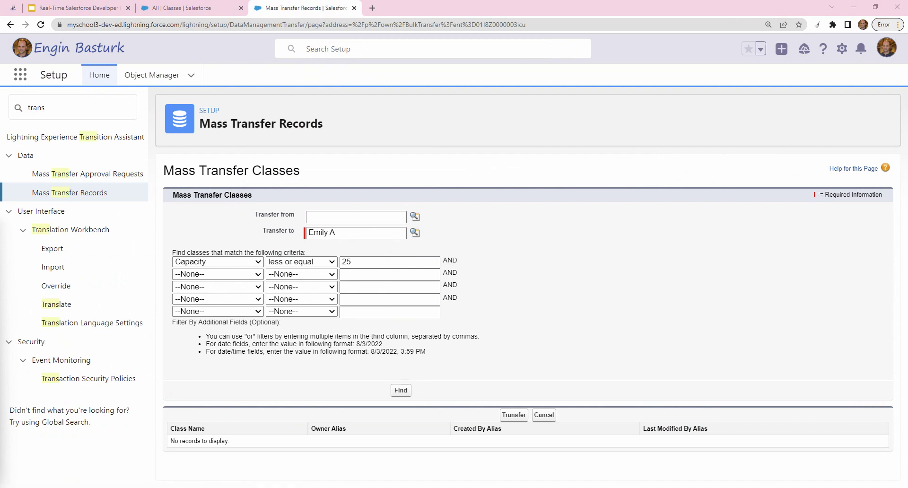
pyautogui.click(415, 216)
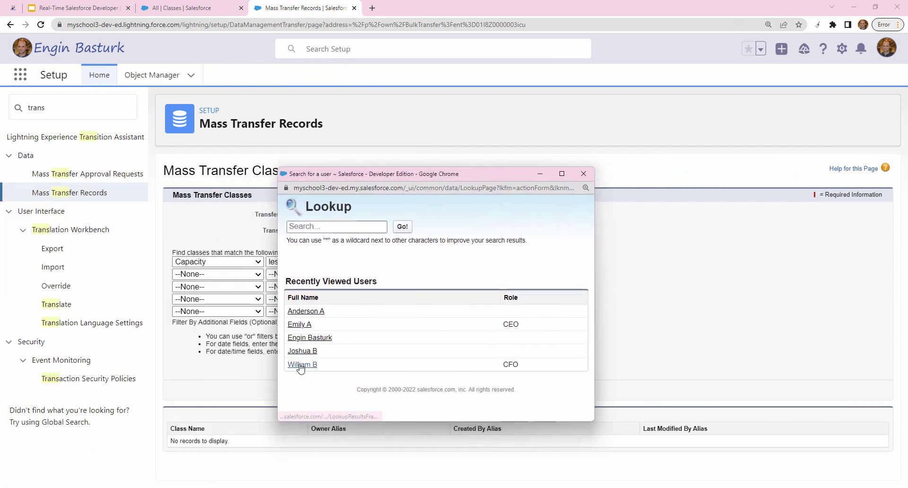
pyautogui.click(301, 365)
pyautogui.click(487, 253)
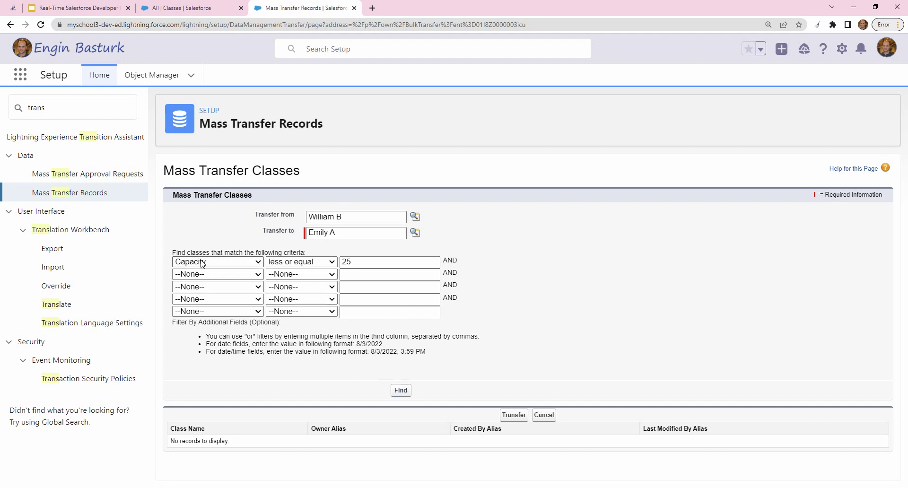
pyautogui.click(401, 391)
pyautogui.scroll(-2, 405, 392)
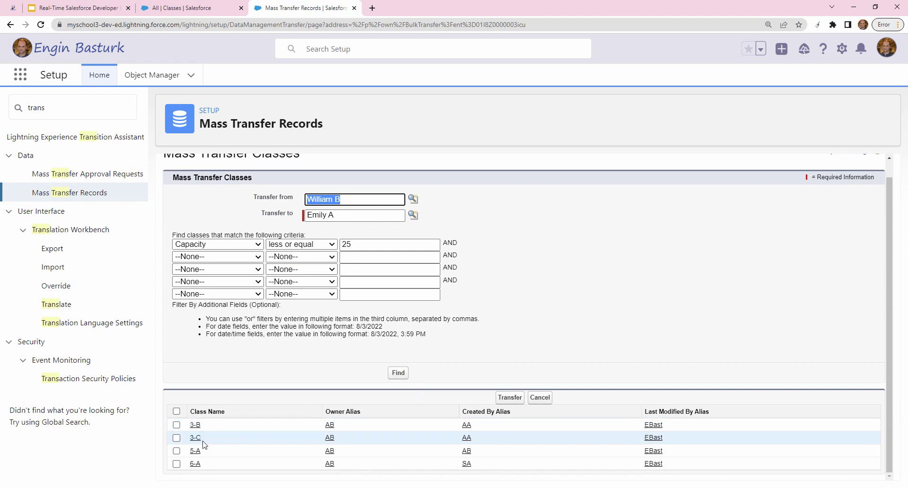
# - Select all four found classes for transfer and go back to the Classes list
pyautogui.click(176, 411)
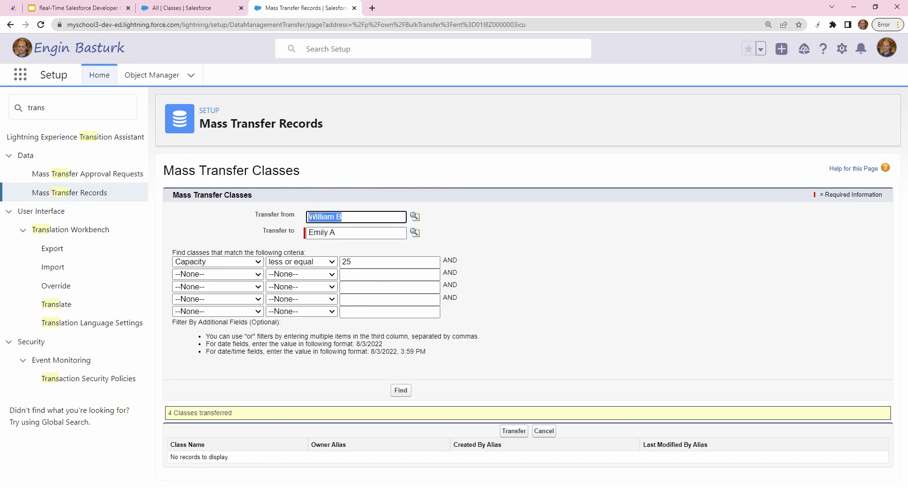
pyautogui.click(203, 7)
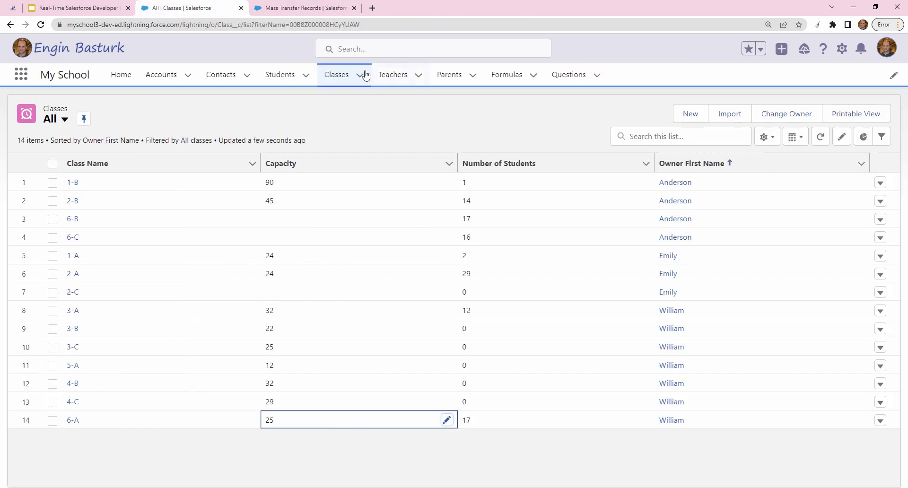
# - Reload the Classes list to show the four classes' new owner, then open All Accounts
pyautogui.click(338, 77)
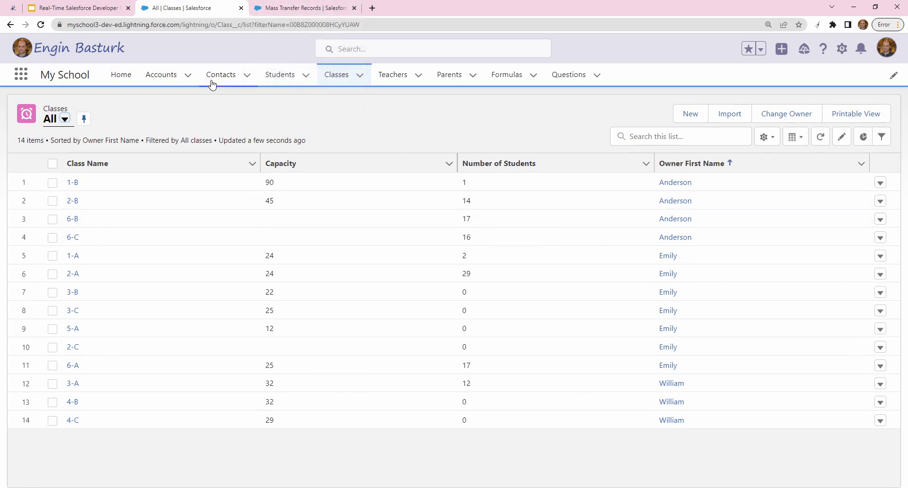
pyautogui.click(160, 76)
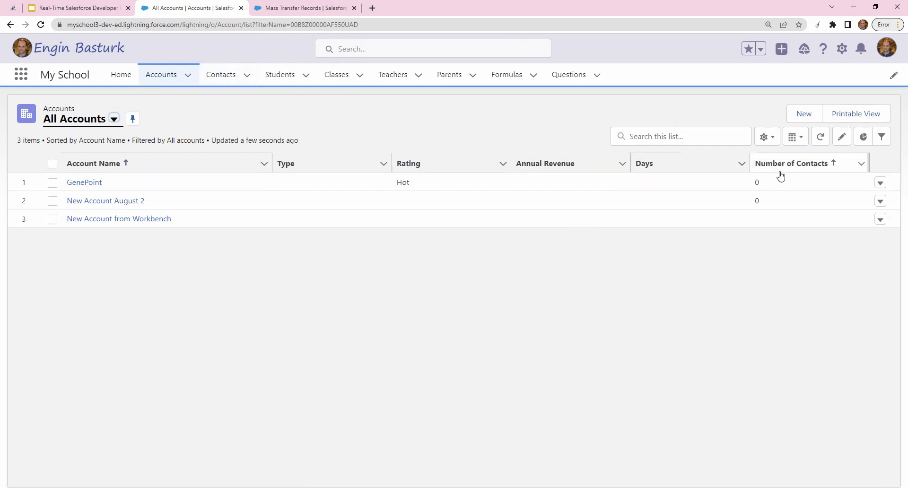
# - Add Owner First Name to the All Accounts list's visible fields and save the column set
pyautogui.click(767, 137)
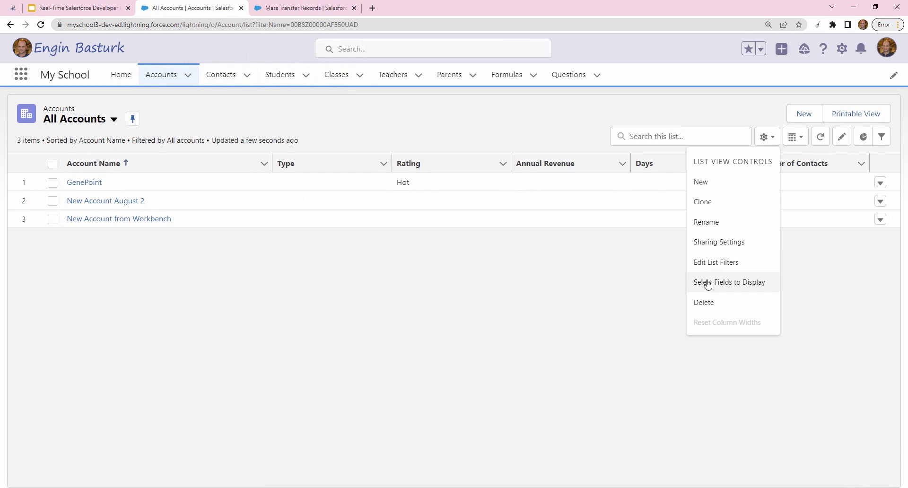
pyautogui.click(707, 284)
pyautogui.moveTo(432, 216); pyautogui.dragTo(439, 280)
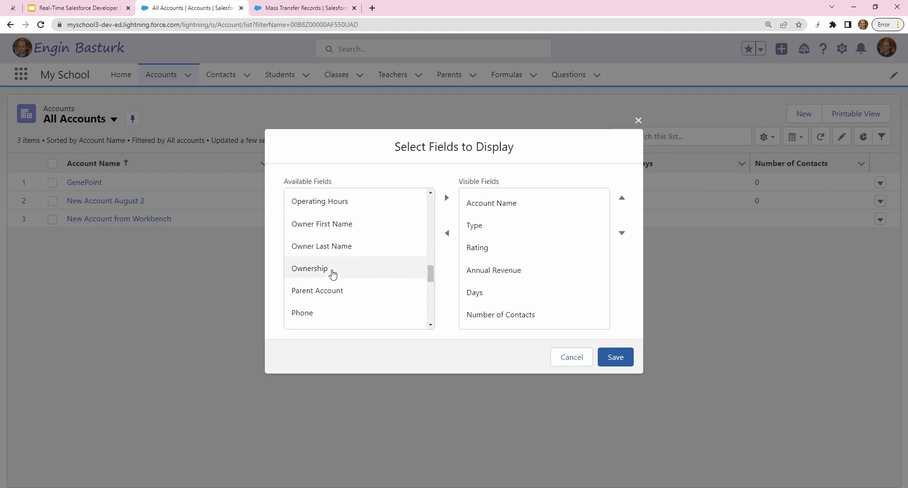
pyautogui.click(339, 225)
pyautogui.click(447, 196)
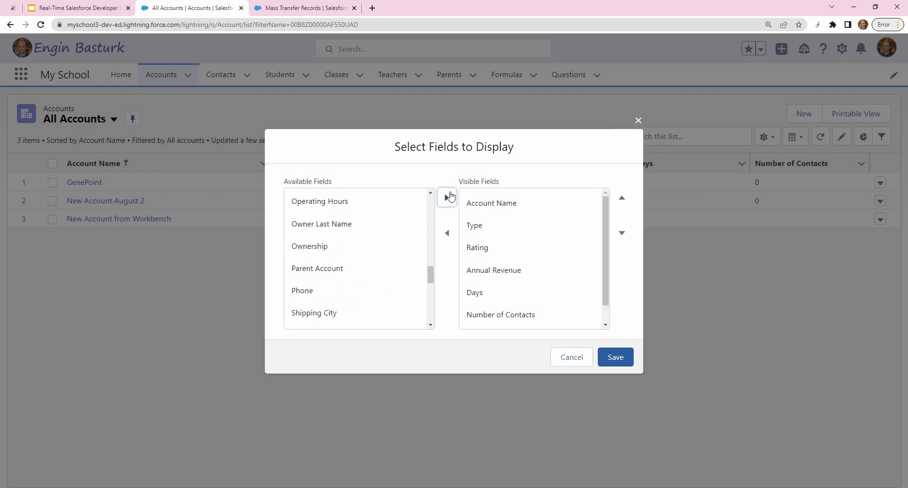
pyautogui.click(614, 358)
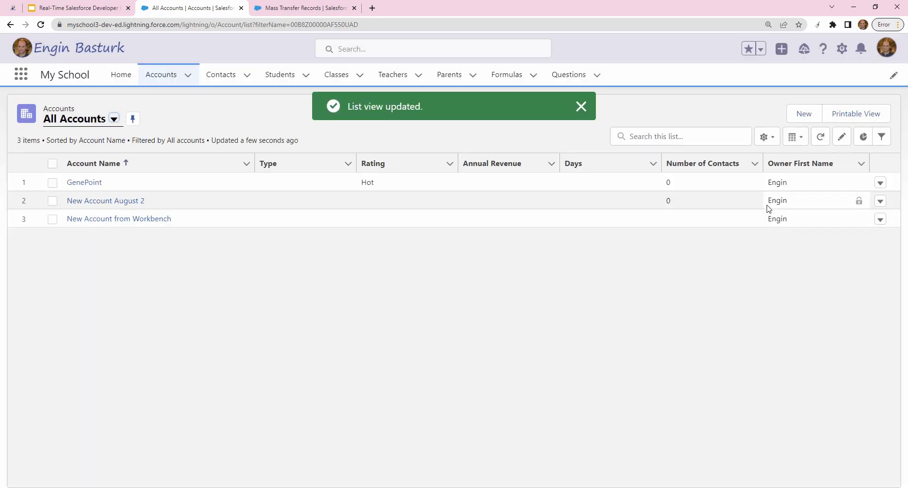
pyautogui.click(331, 7)
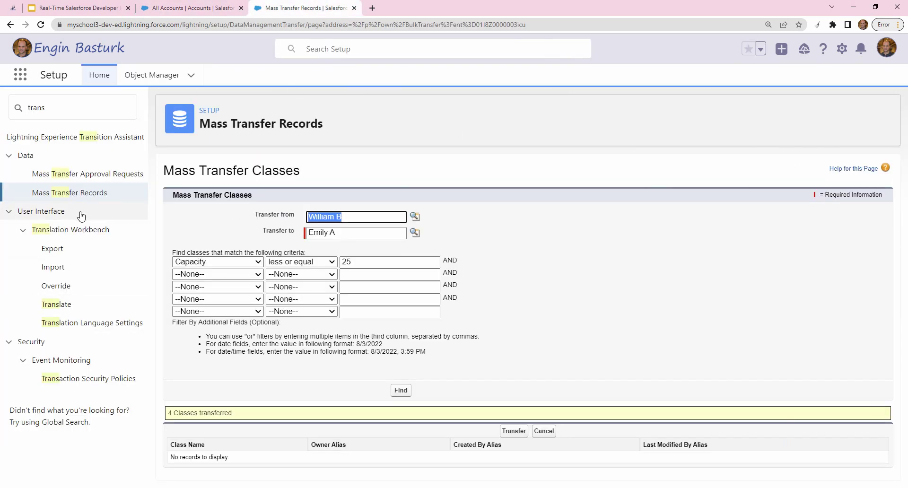
# - Reopen the Transfer Accounts form with the current owner as source and another user as receiver
pyautogui.click(79, 194)
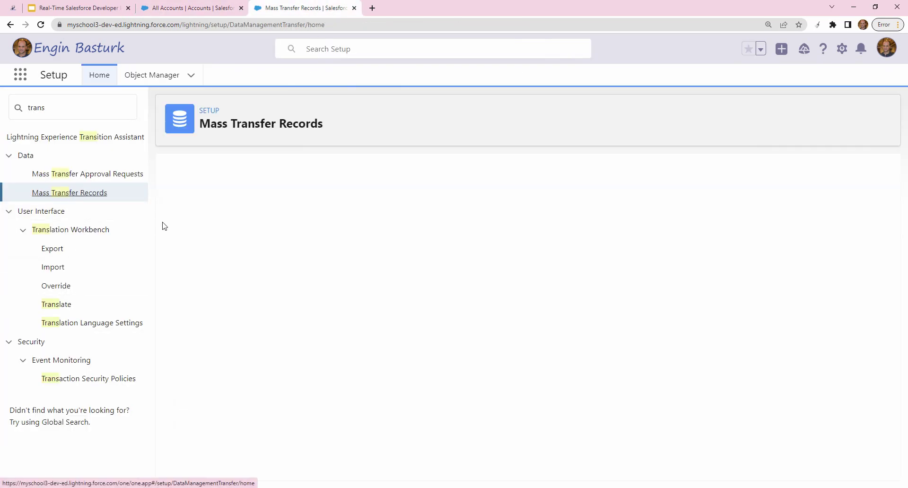
pyautogui.click(212, 192)
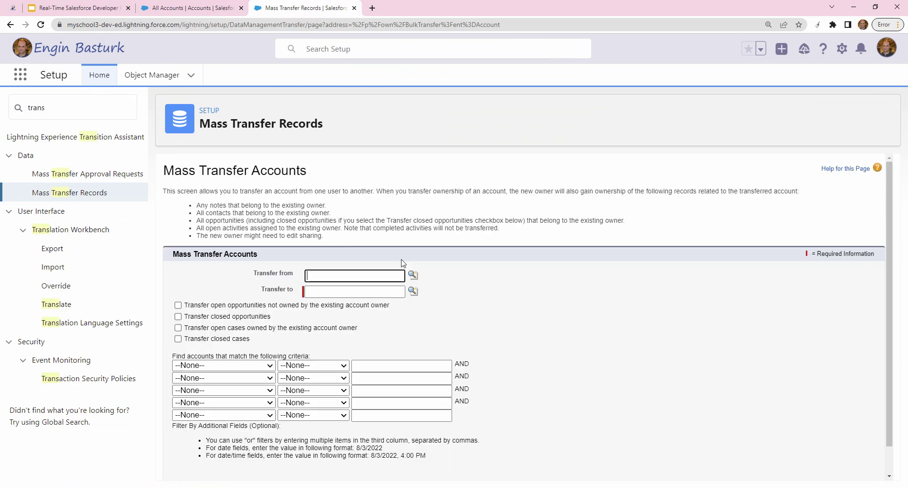
pyautogui.click(412, 274)
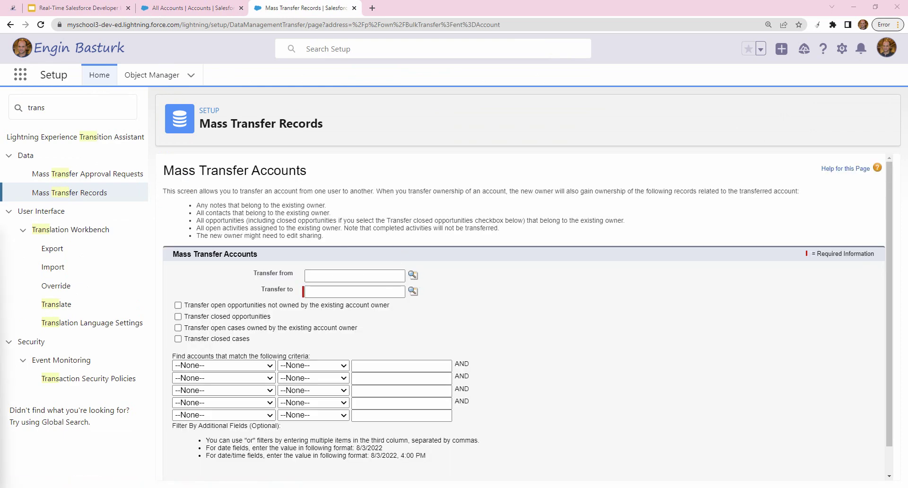
pyautogui.moveTo(370, 236); pyautogui.dragTo(404, 199)
pyautogui.click(265, 361)
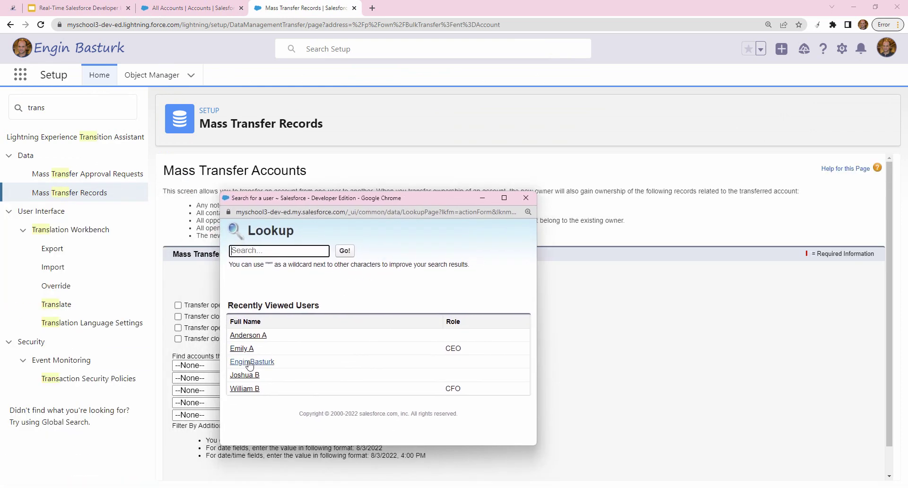
pyautogui.click(413, 291)
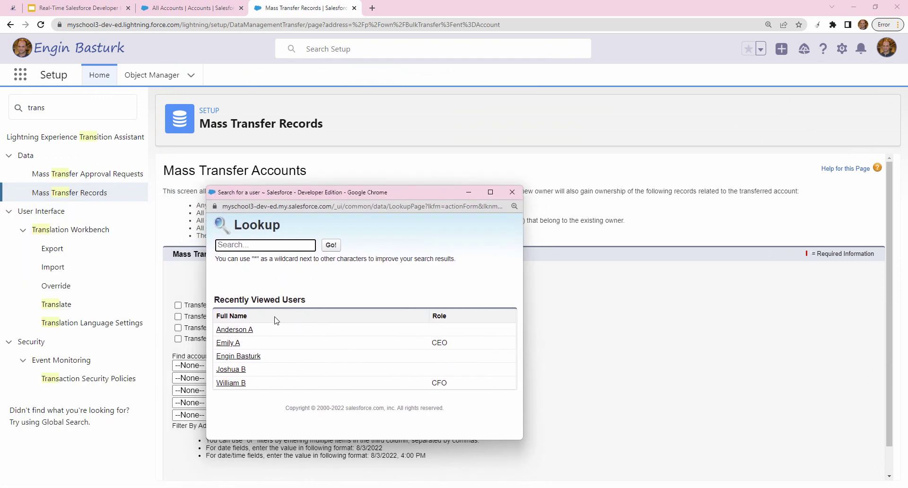
pyautogui.click(250, 330)
pyautogui.scroll(-1, 481, 367)
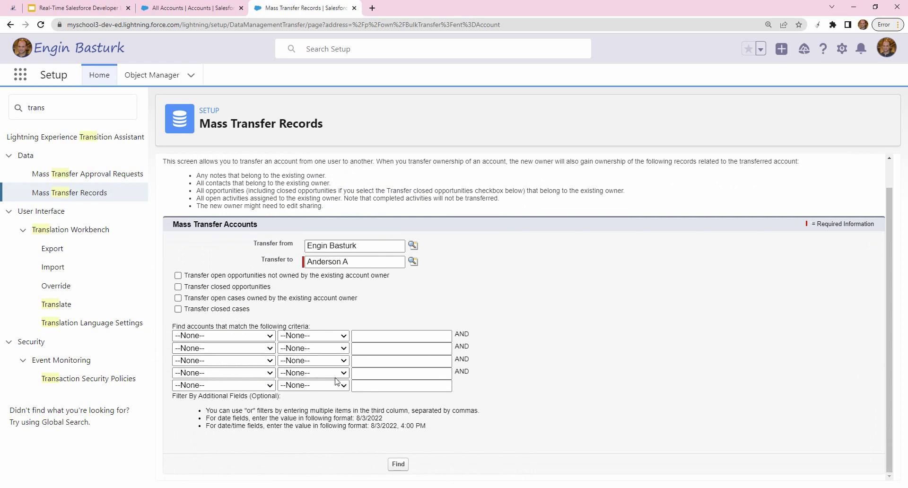
# - Find the source owner's three accounts, select all, and submit the transfer, which fails on Read permission
pyautogui.click(398, 464)
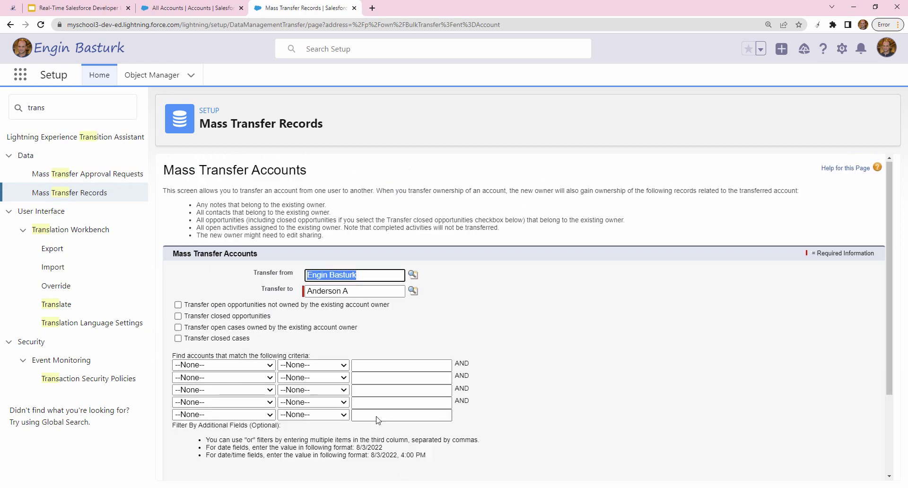
pyautogui.scroll(-2, 404, 466)
pyautogui.click(176, 424)
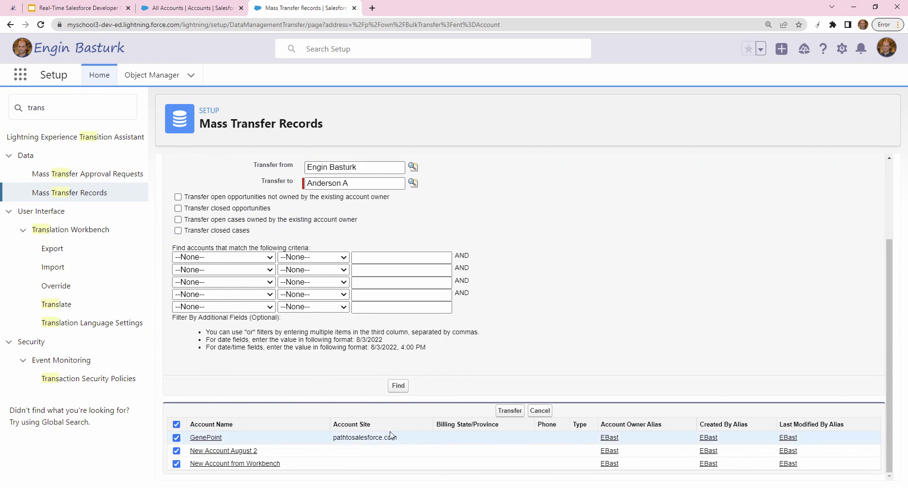
pyautogui.click(510, 410)
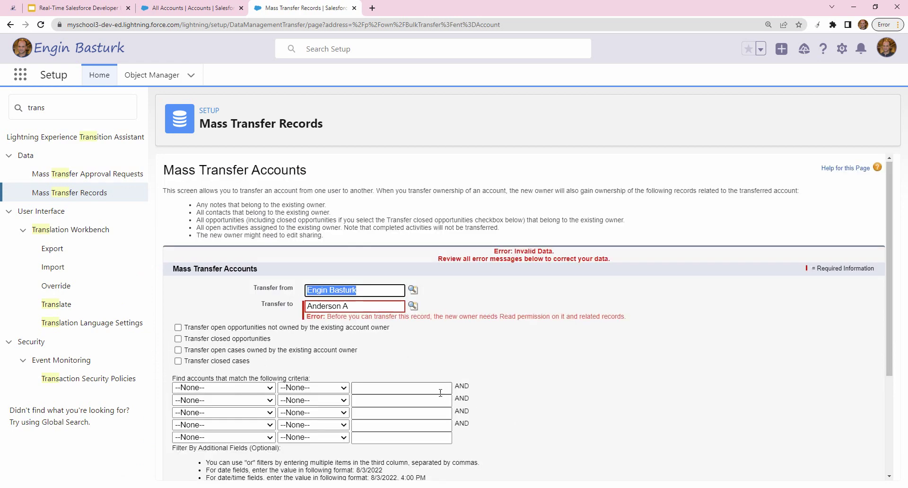
pyautogui.scroll(-1, 359, 287)
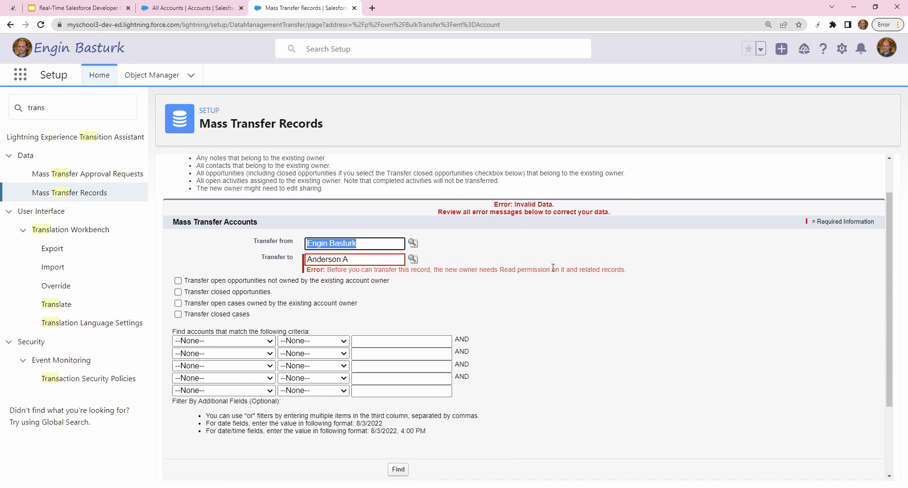
pyautogui.click(505, 290)
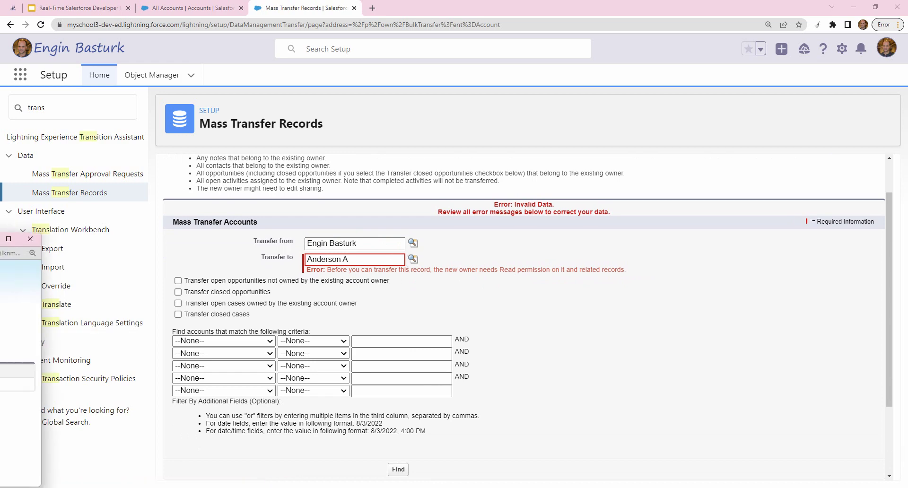
pyautogui.moveTo(0, 238); pyautogui.dragTo(378, 151)
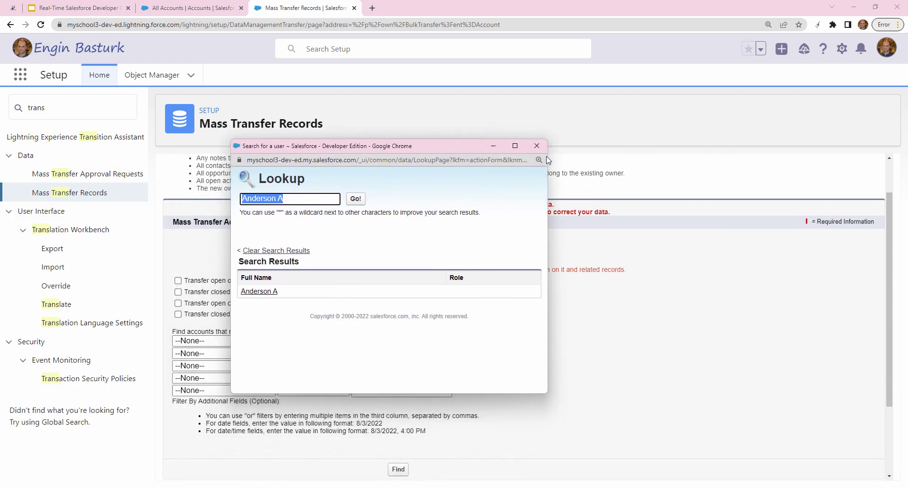
pyautogui.click(536, 146)
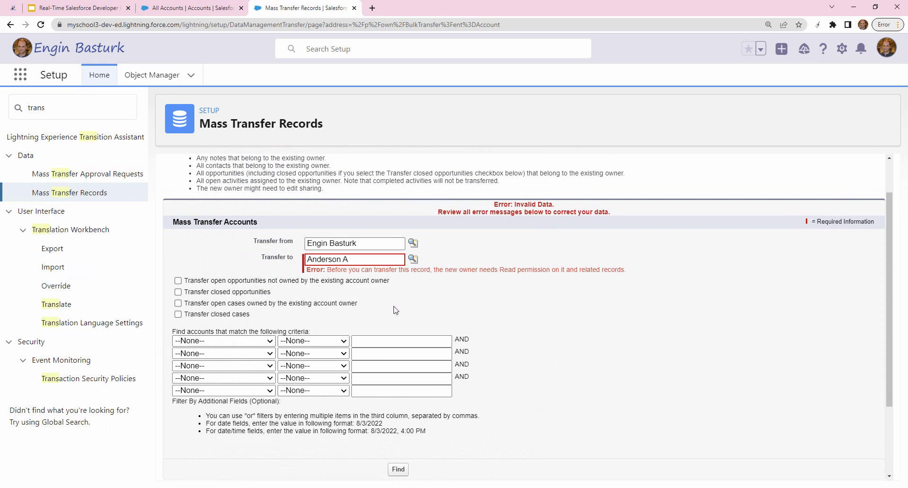
pyautogui.click(413, 259)
pyautogui.moveTo(0, 209); pyautogui.dragTo(372, 152)
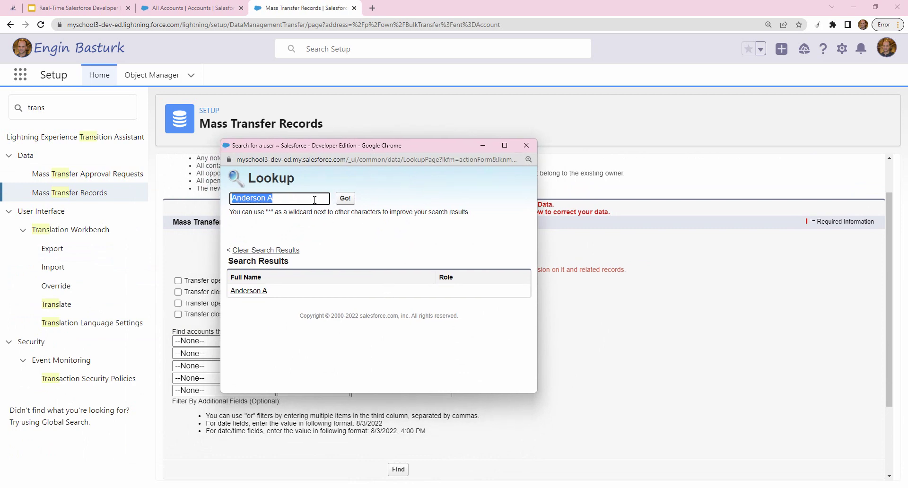
pyautogui.press('BackSpace')
pyautogui.press('Return')
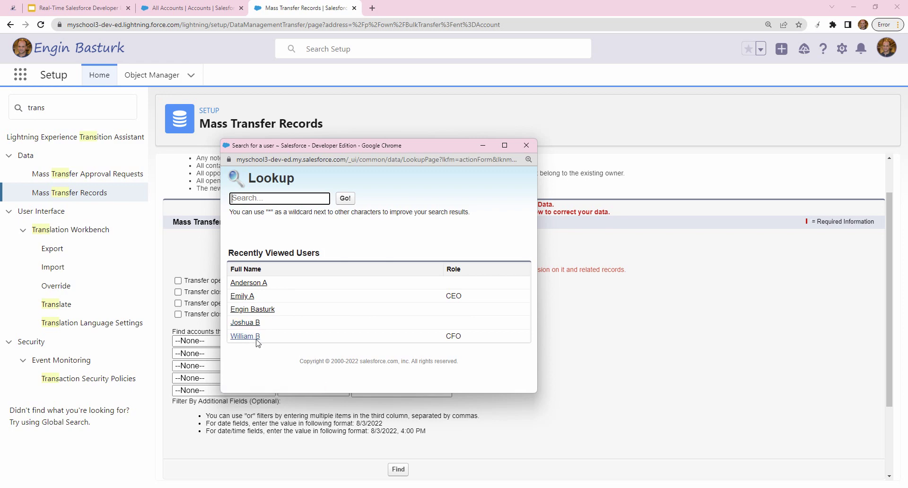
pyautogui.click(524, 147)
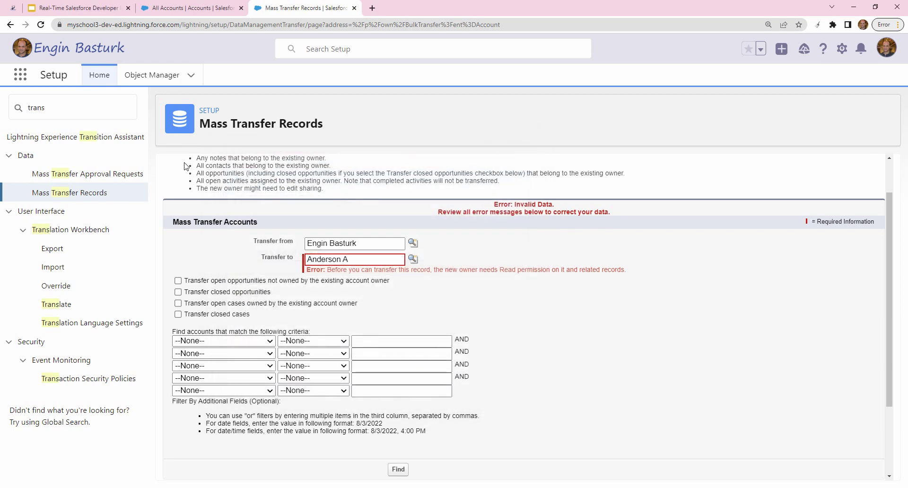
# - Filter the Setup Quick Find with 'user' and open the Users list
pyautogui.doubleClick(92, 109)
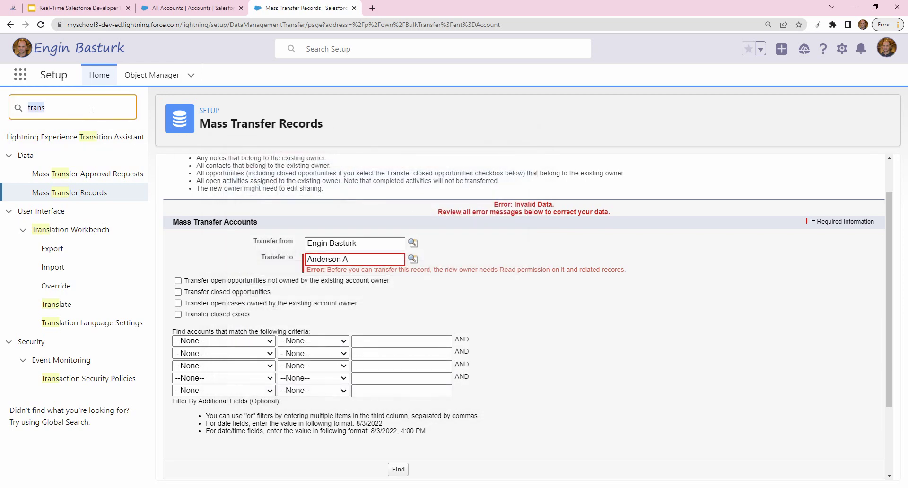
pyautogui.write('user')
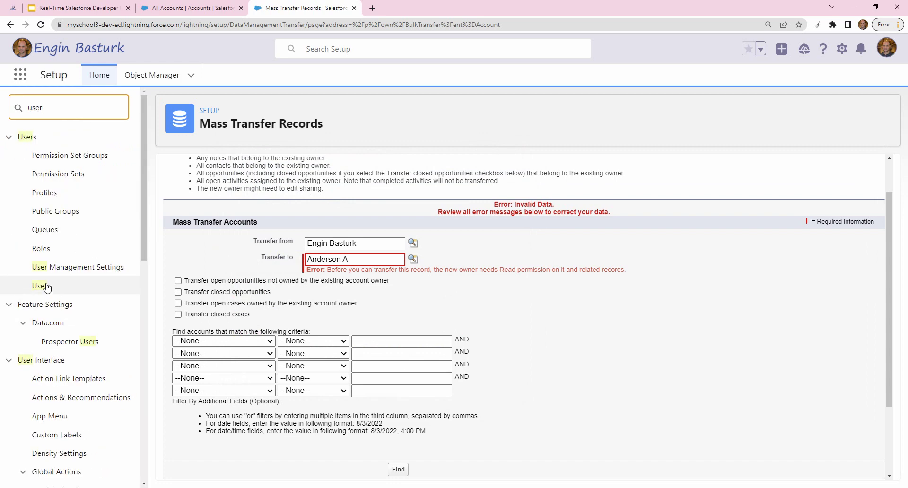
pyautogui.click(48, 286)
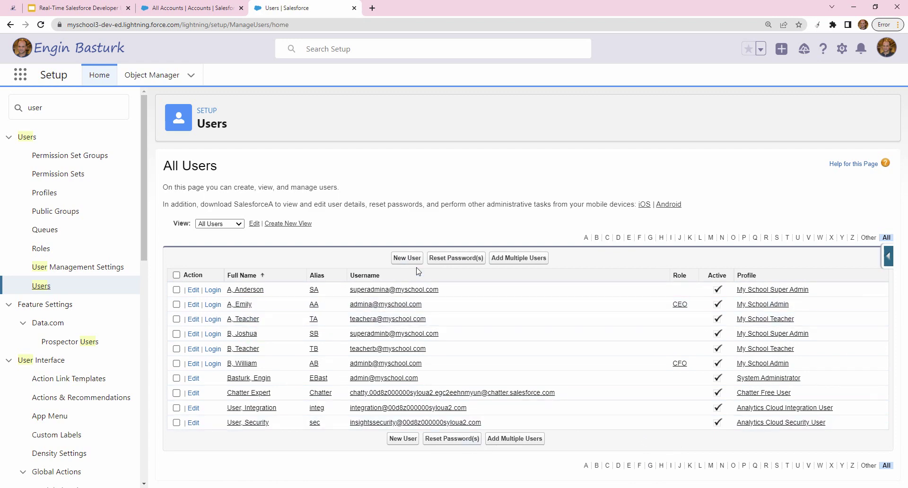
# - Start a new user and enter the first name, last name and email address
pyautogui.click(408, 258)
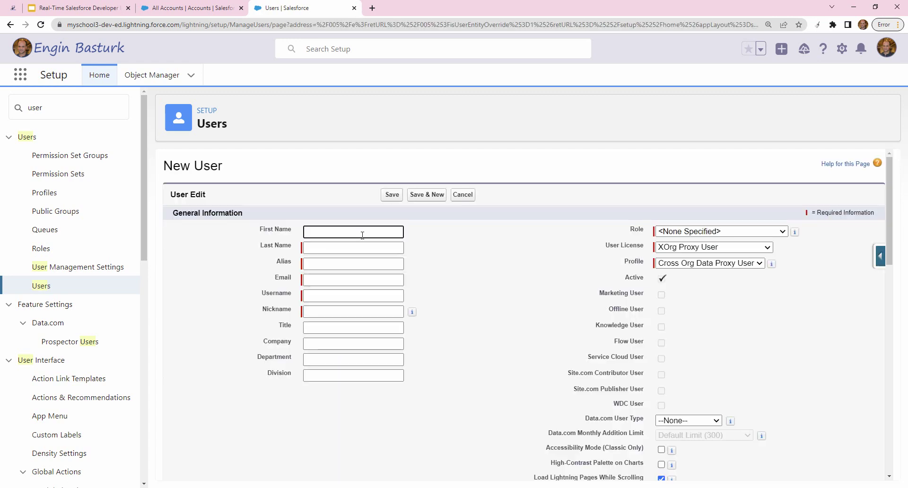
pyautogui.click(335, 246)
pyautogui.write('Yilmaz')
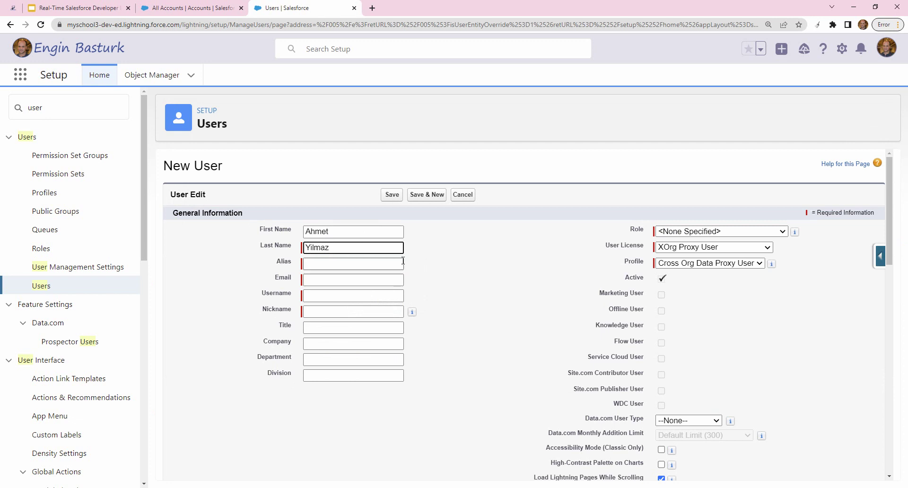
pyautogui.click(391, 278)
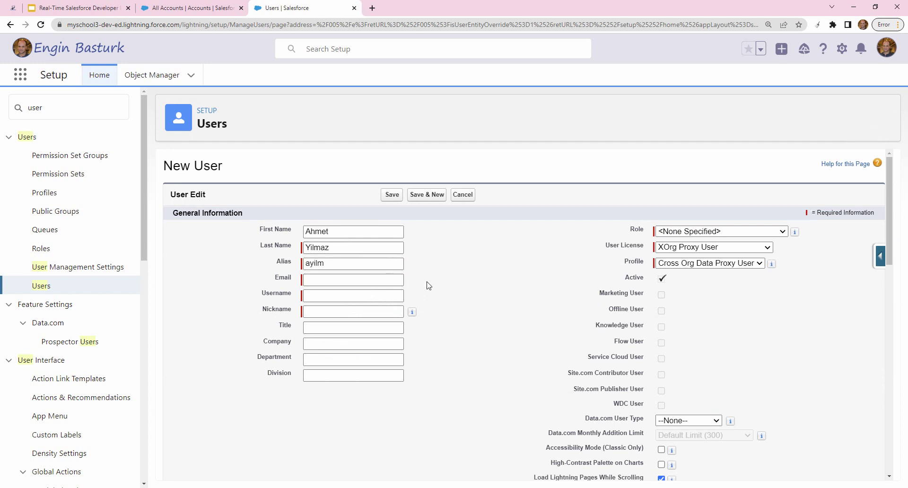
pyautogui.click(352, 281)
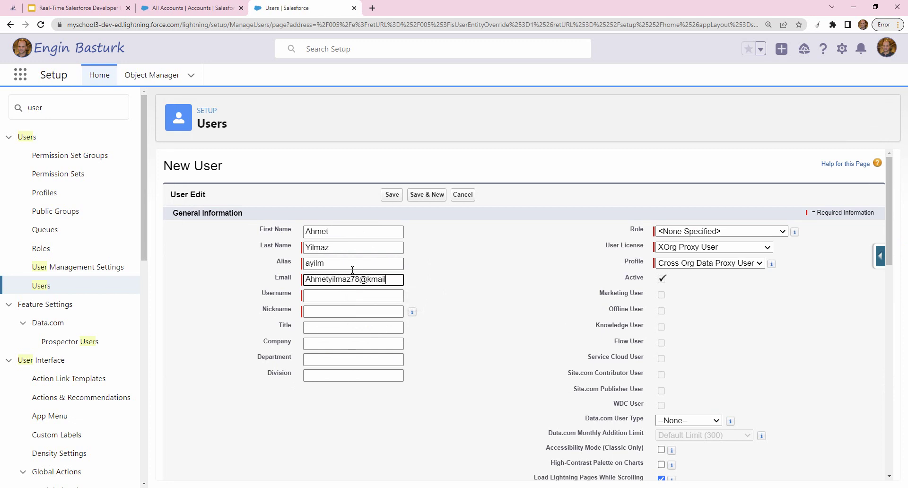
pyautogui.click(451, 299)
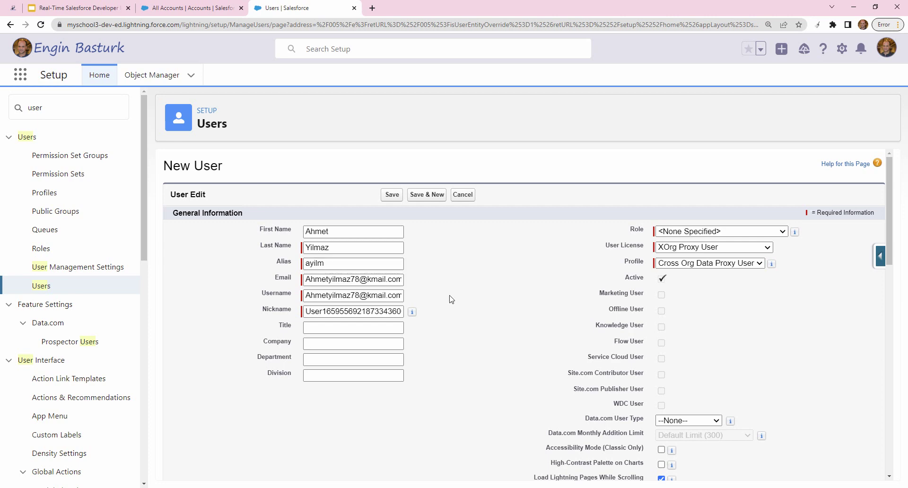
# - Assign the Salesforce licence and System Administrator profile, then save the user
pyautogui.click(695, 248)
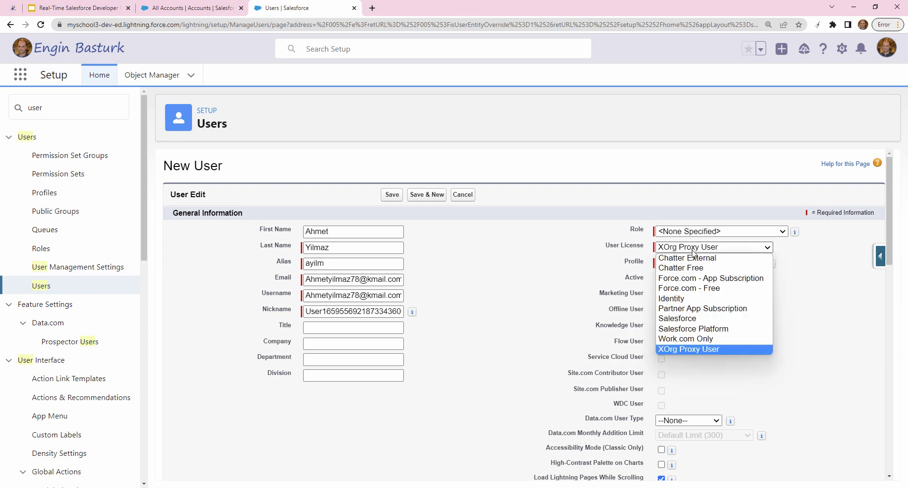
pyautogui.click(690, 318)
pyautogui.click(699, 263)
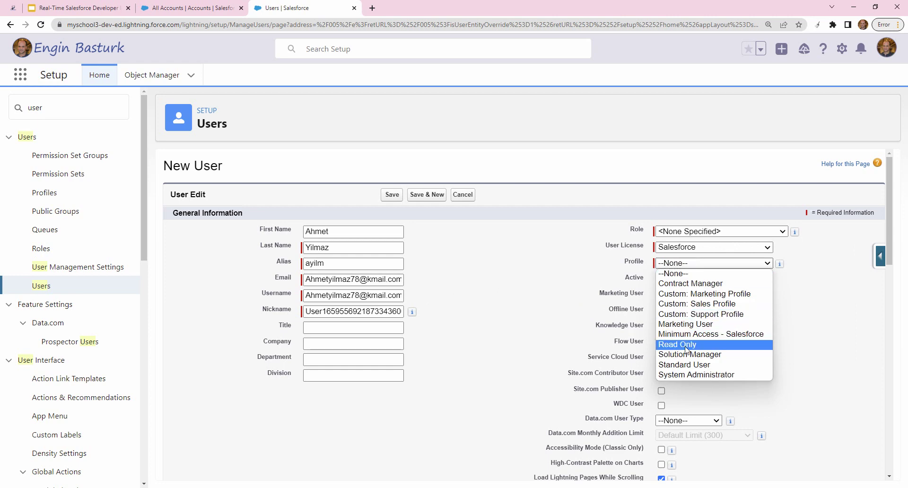
pyautogui.click(690, 371)
pyautogui.scroll(-5, 525, 389)
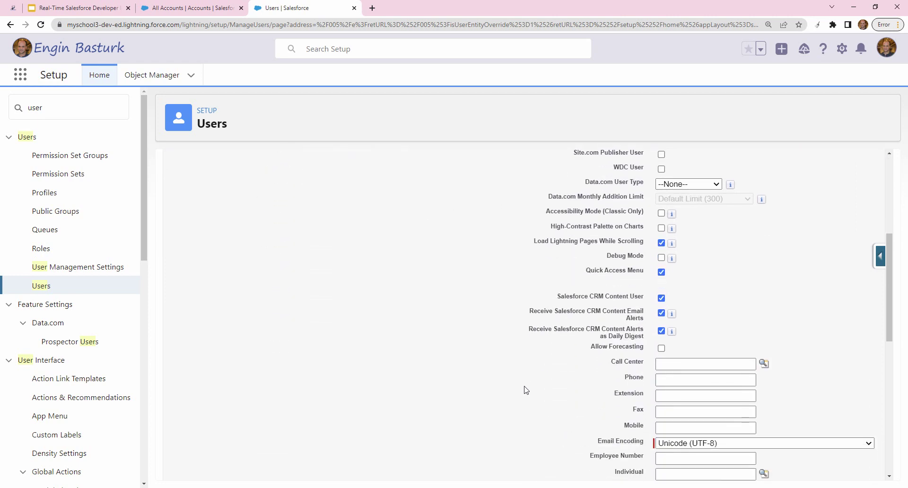
pyautogui.moveTo(888, 264); pyautogui.dragTo(886, 182)
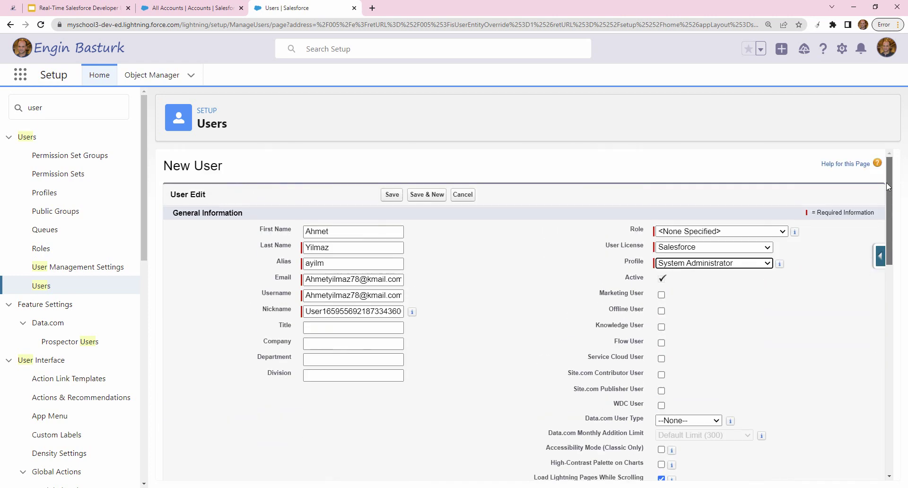
pyautogui.click(391, 198)
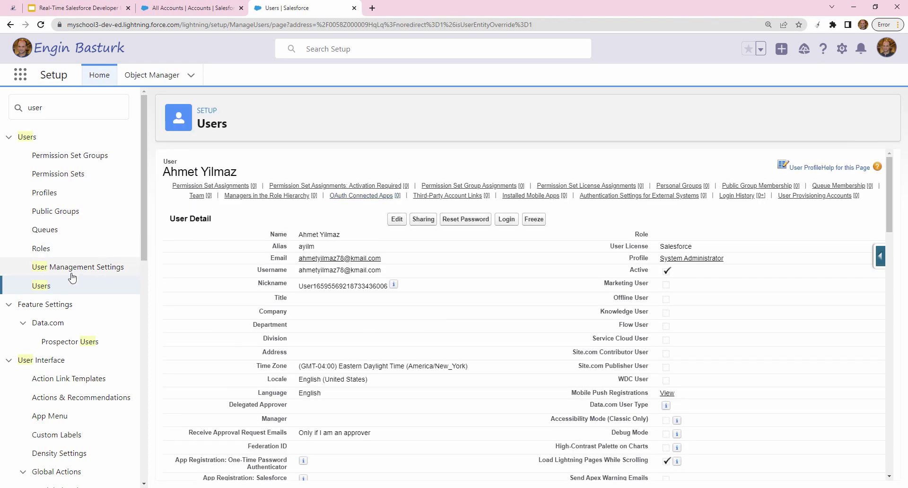
# - Return to the All Users list, then filter the Setup Quick Find with 'tra'
pyautogui.click(50, 287)
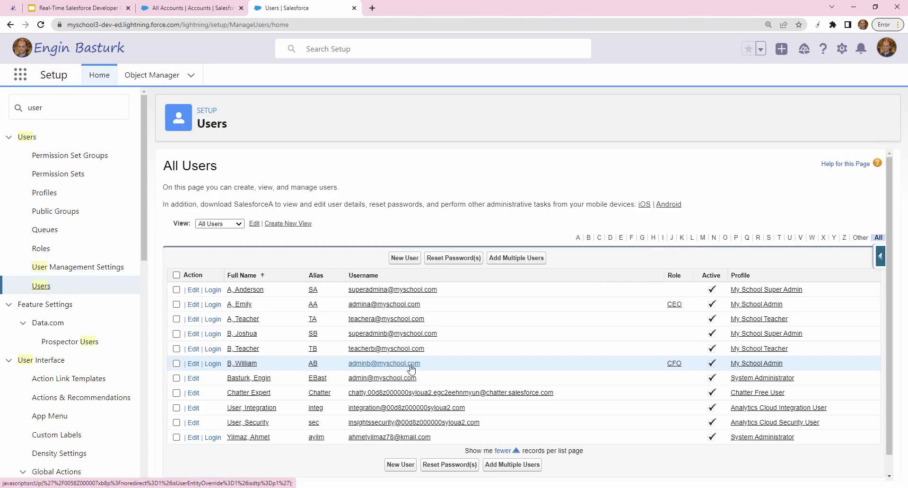
pyautogui.scroll(-1, 412, 373)
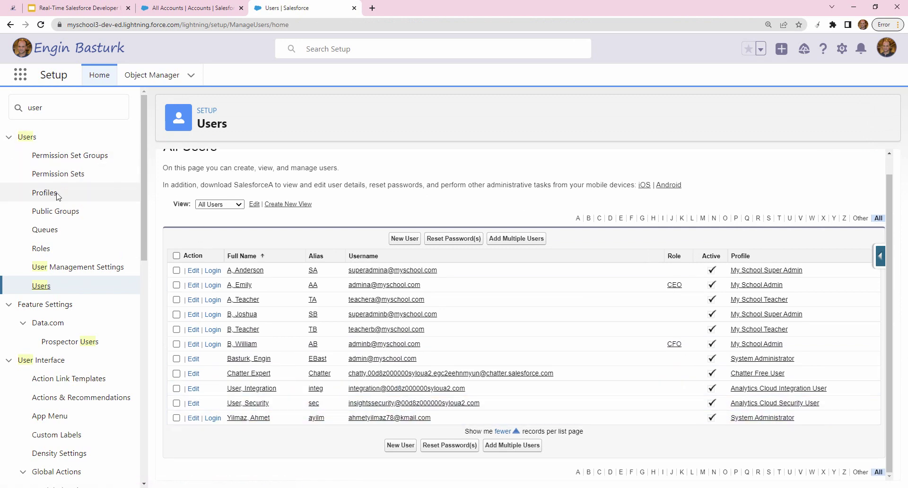
pyautogui.click(82, 118)
pyautogui.write('tra')
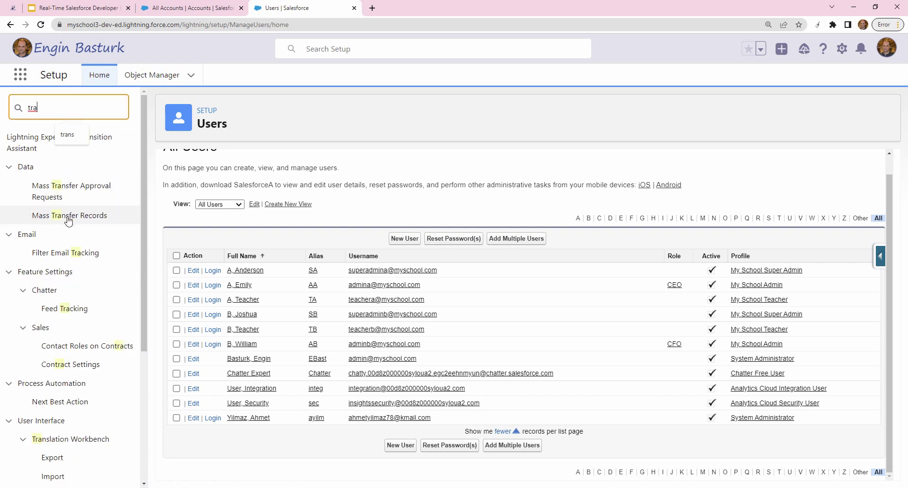
# - Open Transfer Accounts with the admin as current owner and the new user as new owner
pyautogui.click(82, 218)
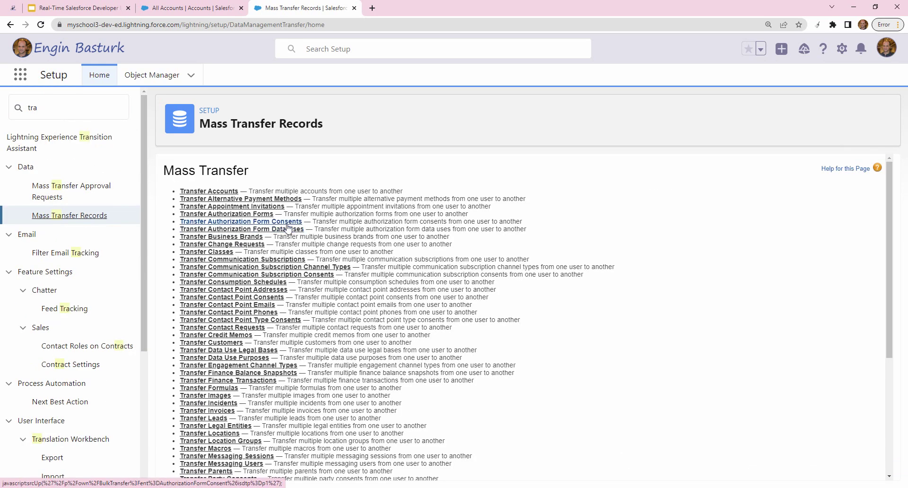
pyautogui.click(234, 191)
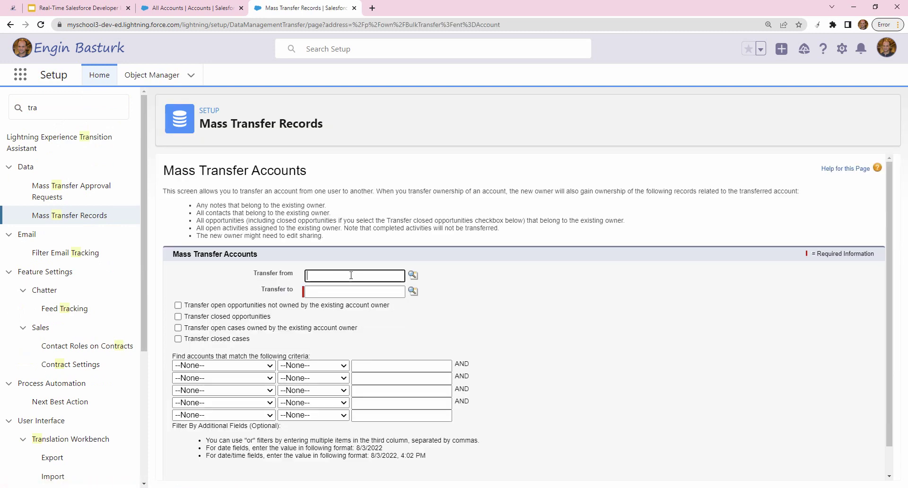
pyautogui.click(336, 278)
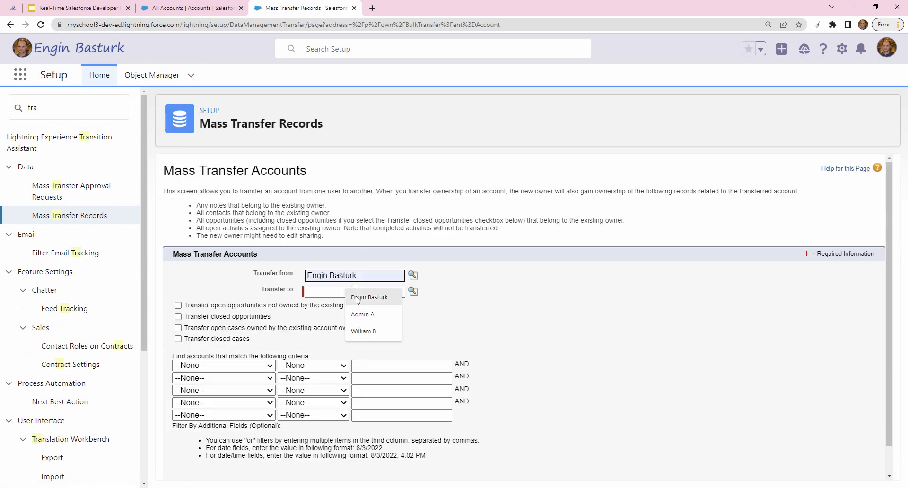
pyautogui.click(413, 277)
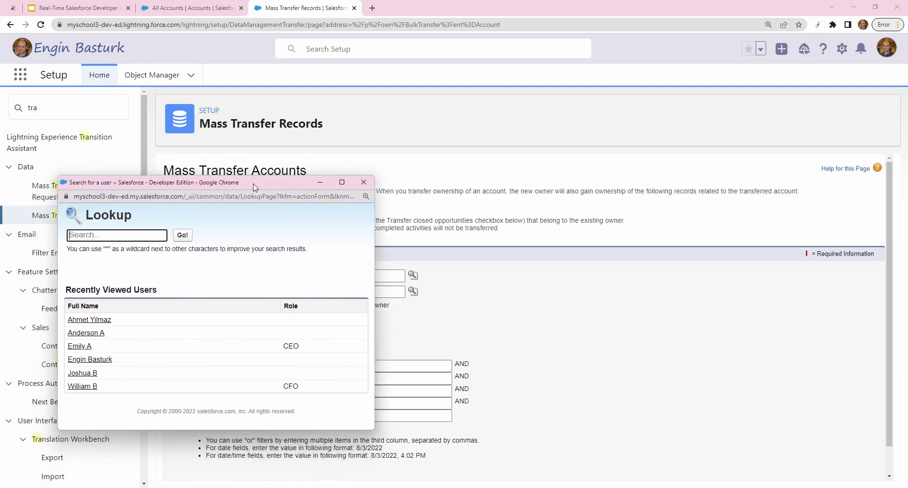
pyautogui.click(199, 334)
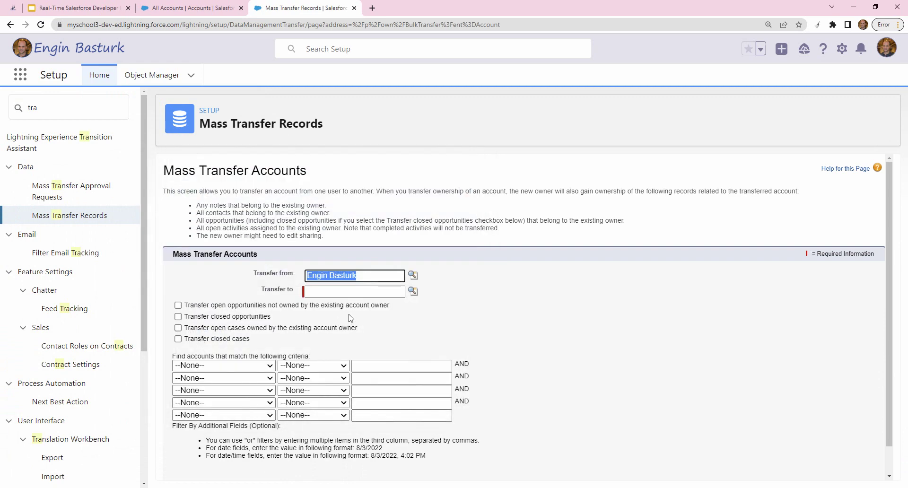
pyautogui.click(412, 291)
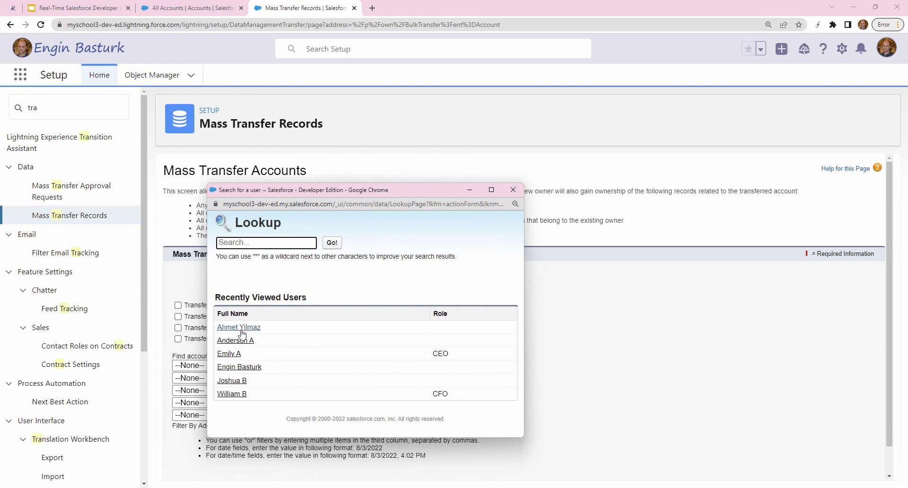
pyautogui.click(238, 327)
pyautogui.scroll(-1, 378, 409)
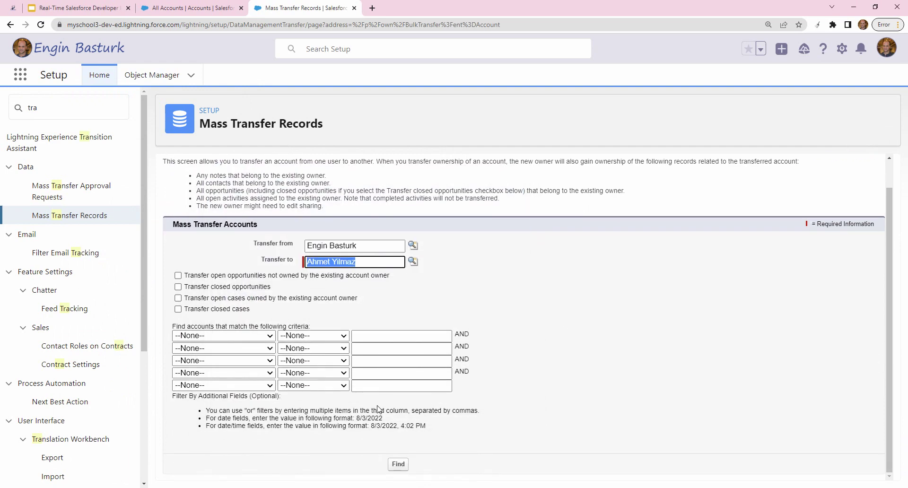
# - Find the three accounts, select all, transfer them, and switch to the All Accounts list
pyautogui.click(400, 464)
pyautogui.scroll(-3, 399, 426)
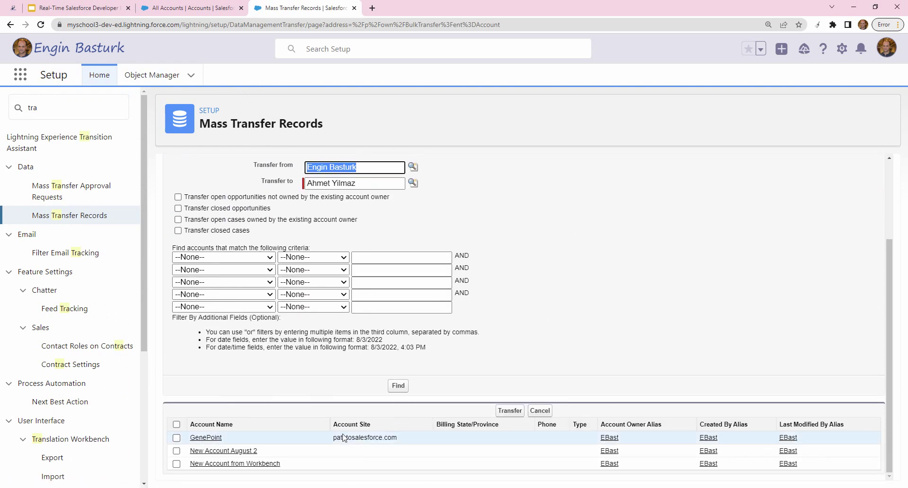
pyautogui.click(177, 426)
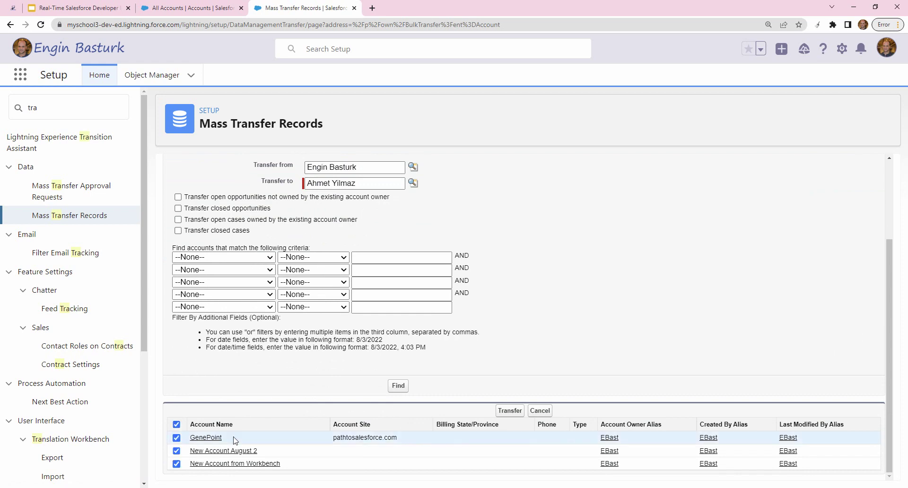
pyautogui.click(510, 411)
pyautogui.scroll(-3, 510, 416)
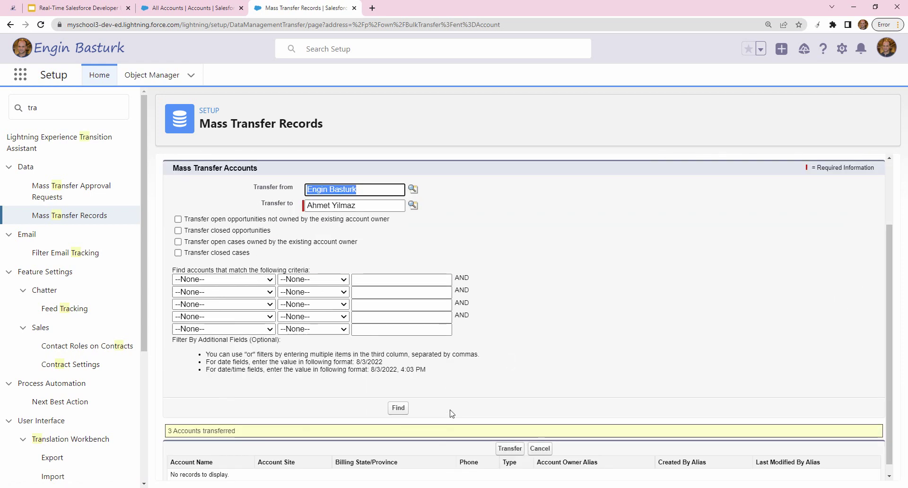
pyautogui.click(195, 6)
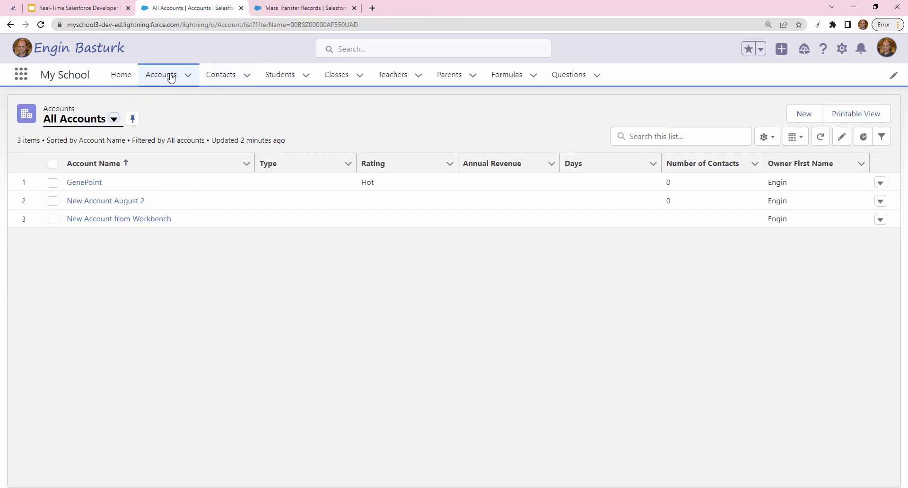
# - Refresh All Accounts to confirm the new user owns all three accounts, then return to Mass Transfer Records
pyautogui.click(170, 74)
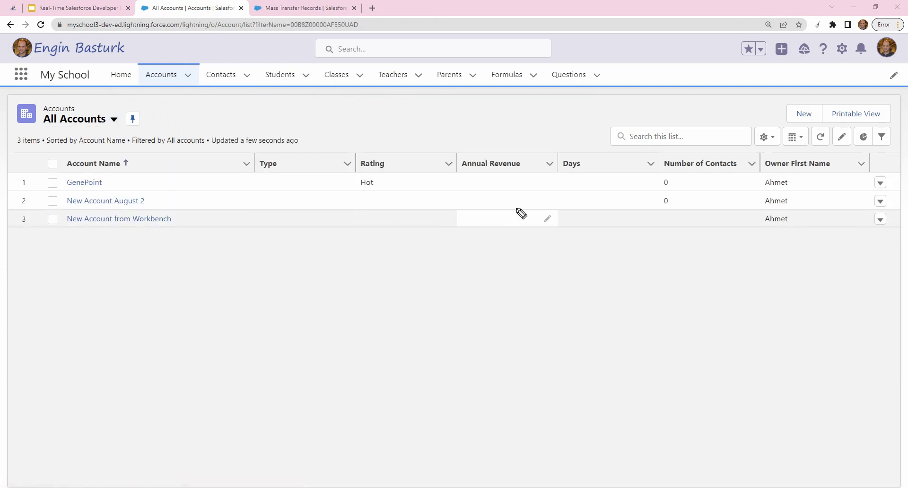
pyautogui.moveTo(802, 173)
pyautogui.mouseDown()
pyautogui.moveTo(761, 204)
pyautogui.moveTo(804, 180)
pyautogui.mouseUp()
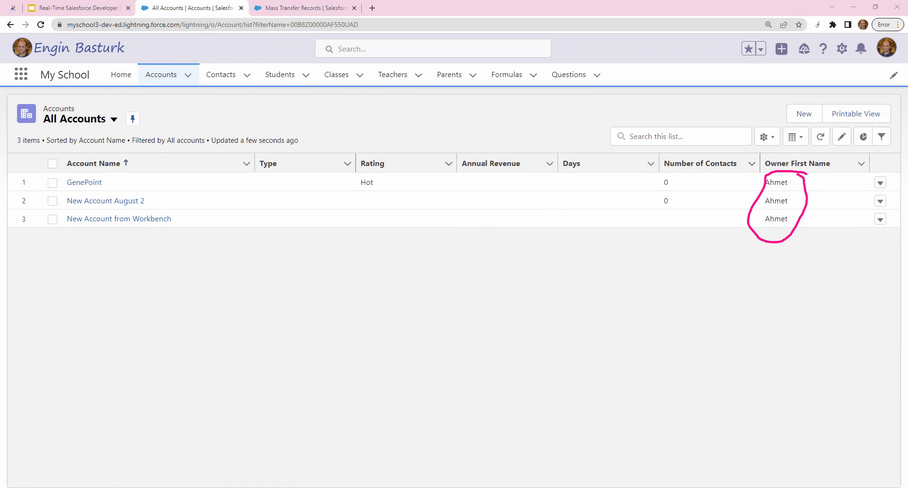
pyautogui.press('Escape')
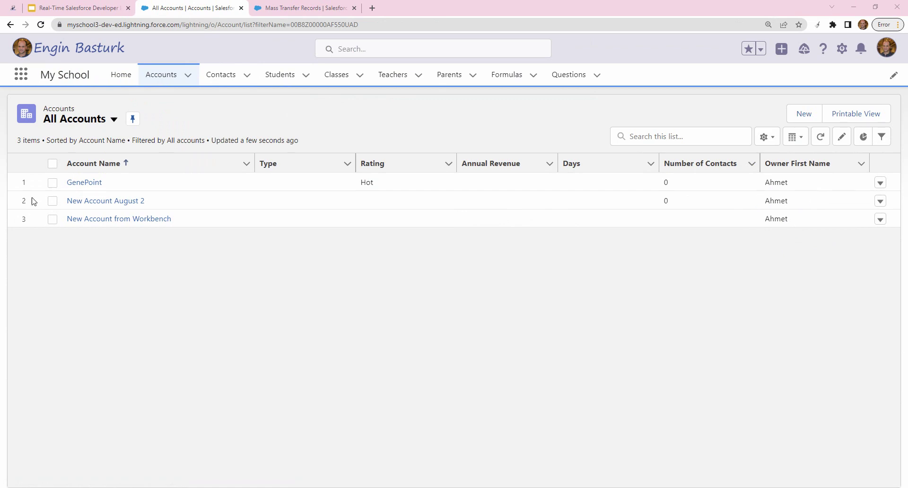
pyautogui.click(303, 7)
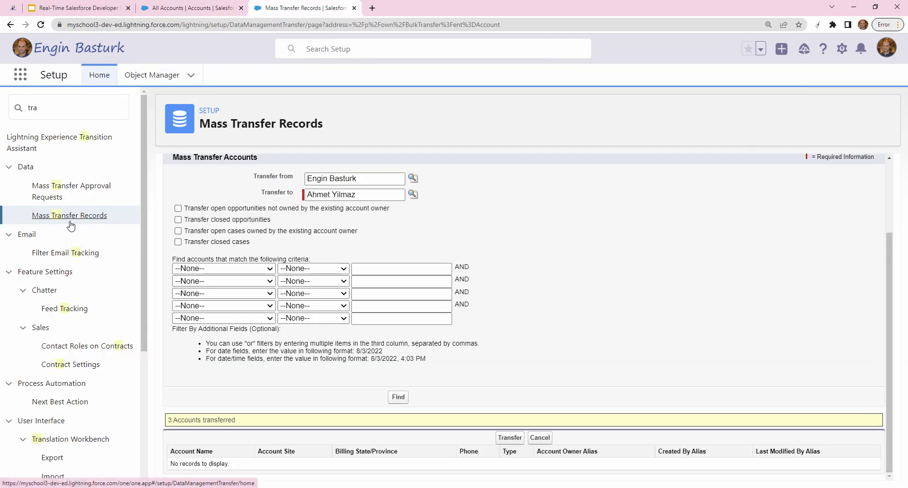
# - Reopen Mass Transfer Records and browse its transfer options down to Transfer Youtube Video Details
pyautogui.click(70, 222)
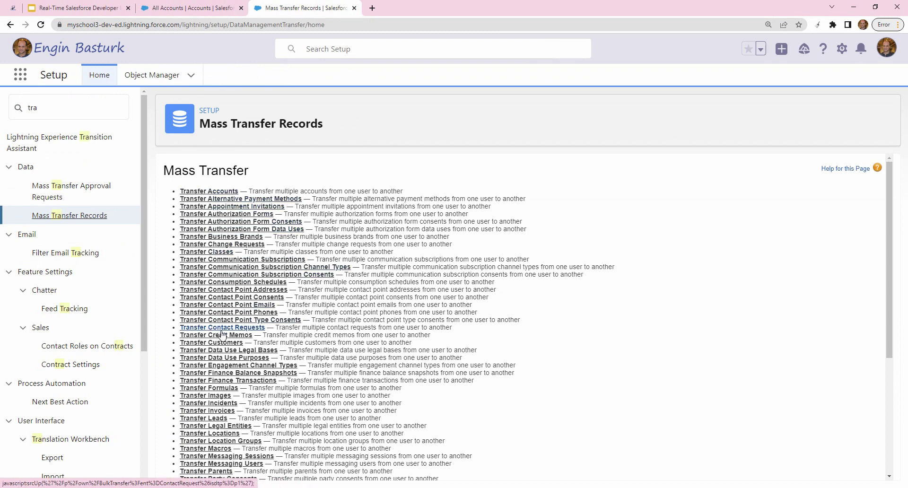
pyautogui.scroll(-1, 247, 357)
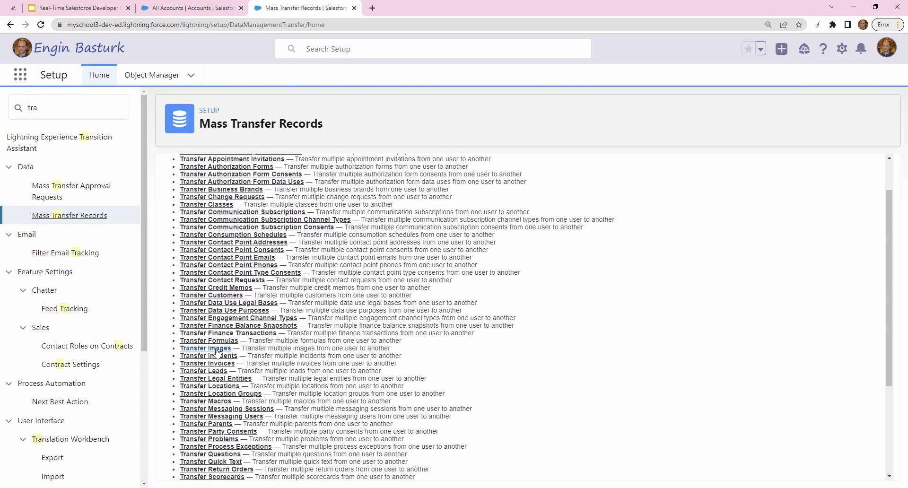
pyautogui.scroll(-1, 248, 355)
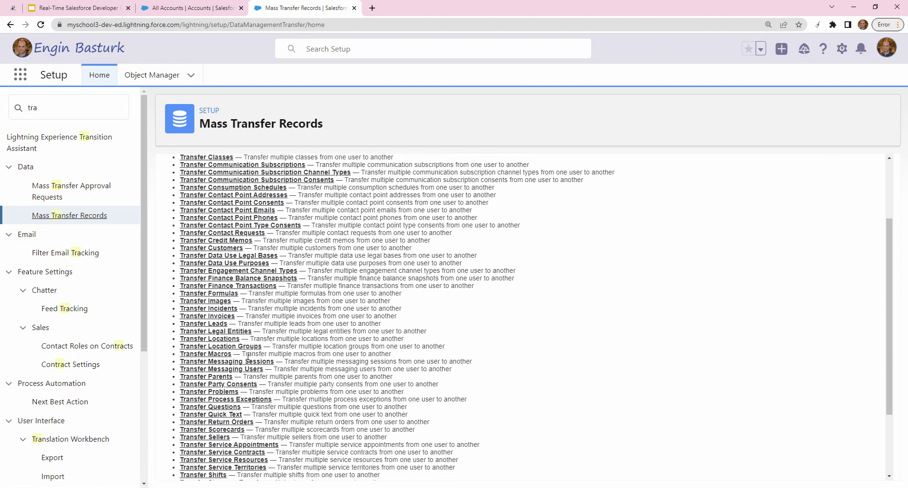
pyautogui.scroll(-1, 251, 361)
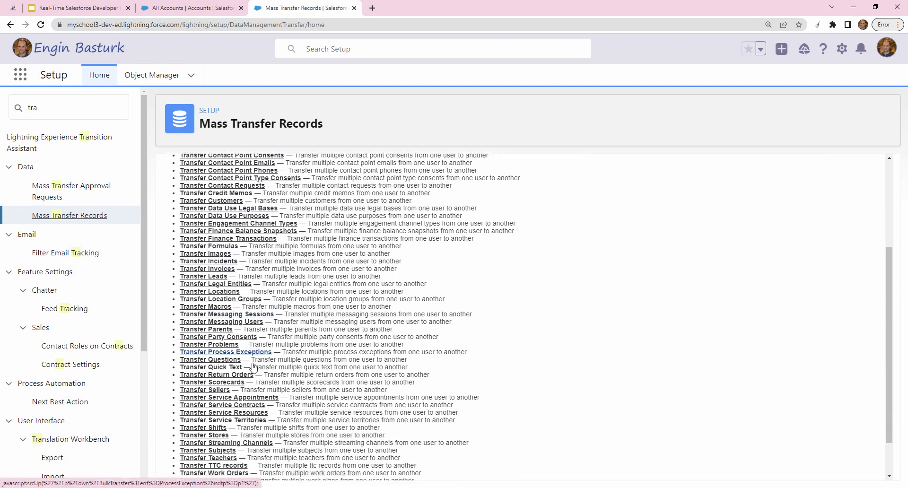
pyautogui.scroll(-1, 254, 367)
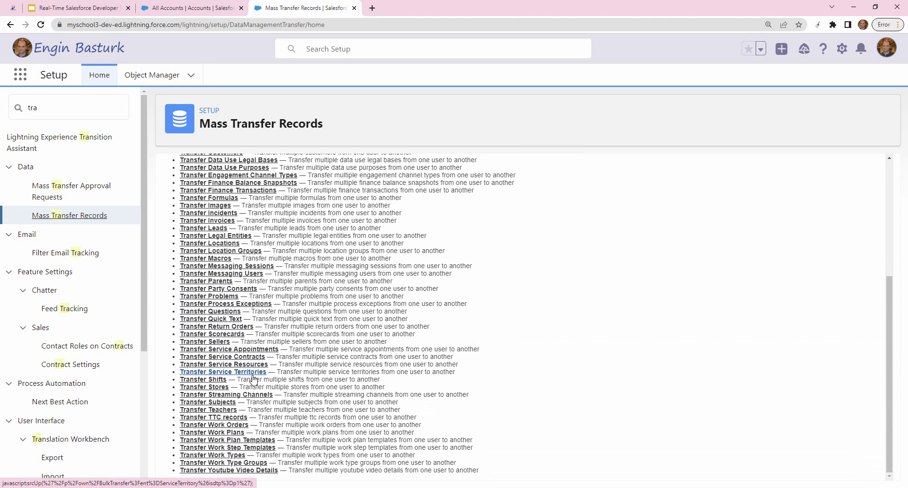
pyautogui.scroll(5, 253, 379)
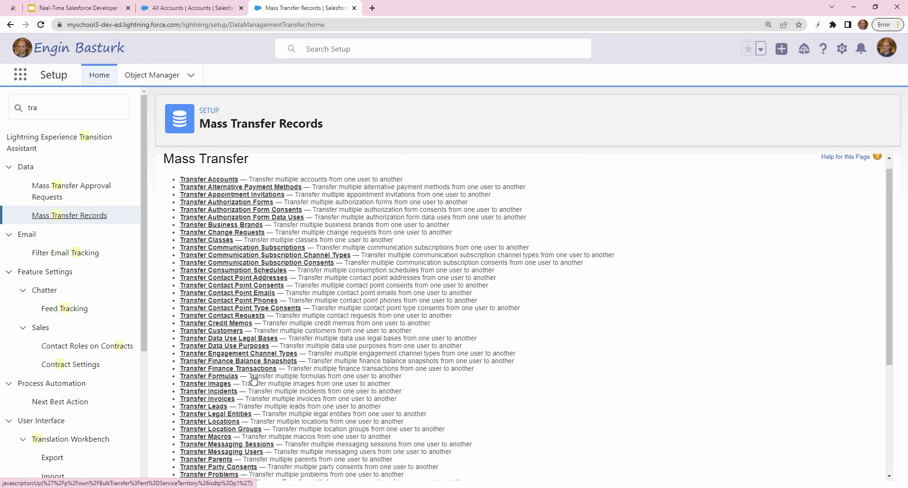
pyautogui.scroll(-3, 253, 378)
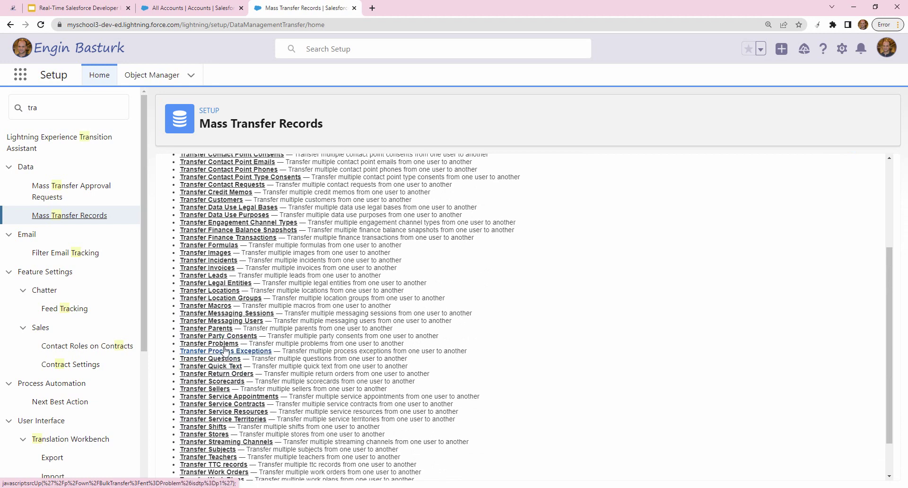
pyautogui.scroll(-1, 226, 361)
pyautogui.scroll(2, 331, 429)
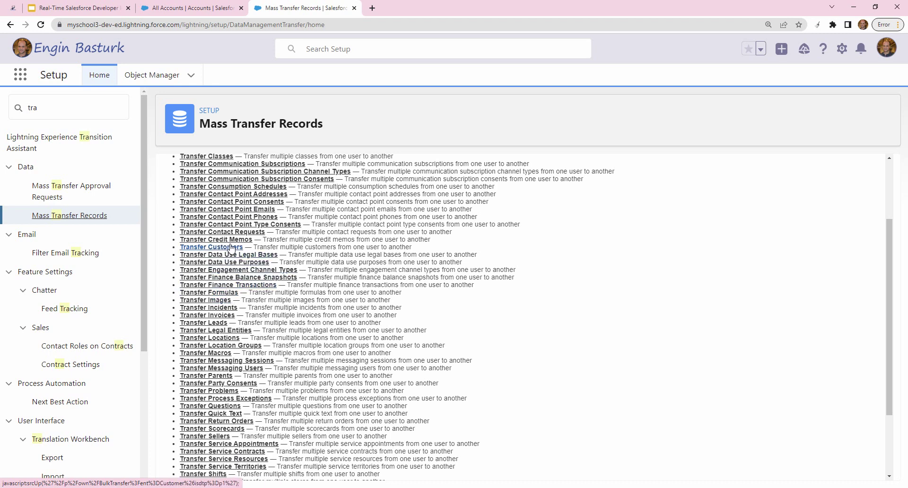
pyautogui.scroll(-2, 265, 329)
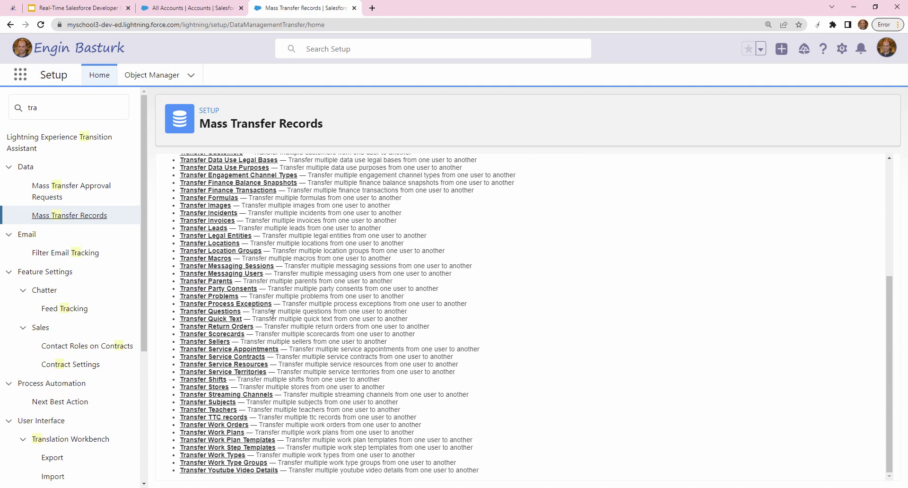